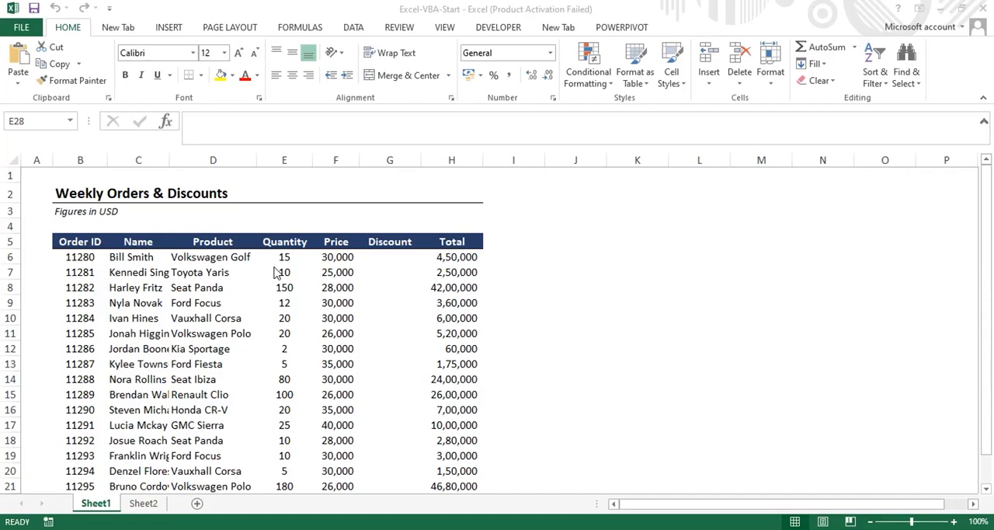
# - Start recording a new macro stored in This Workbook
pyautogui.click(491, 29)
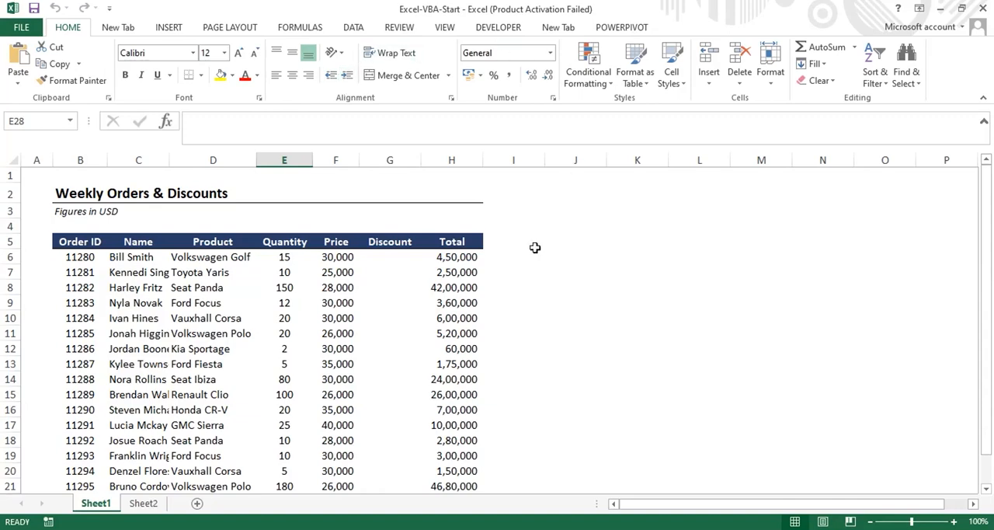
pyautogui.click(498, 30)
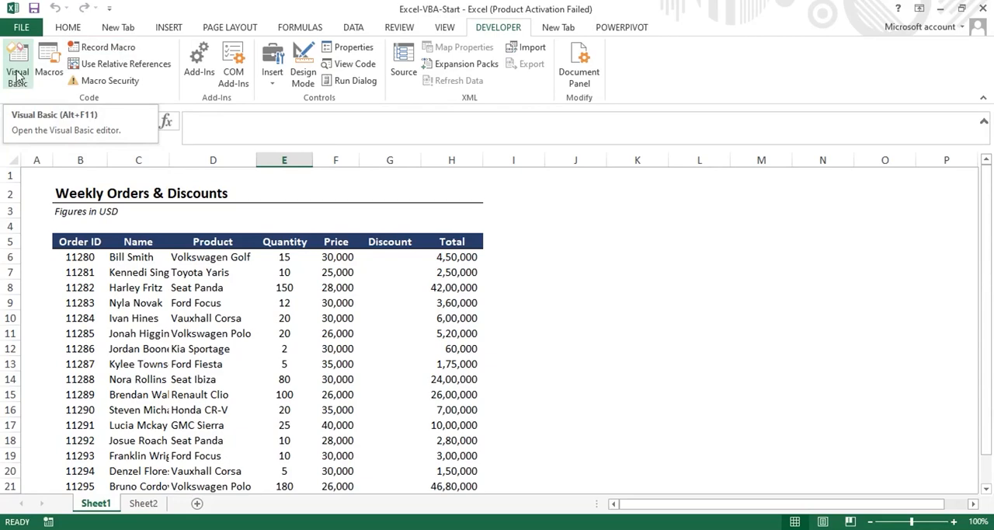
pyautogui.click(109, 48)
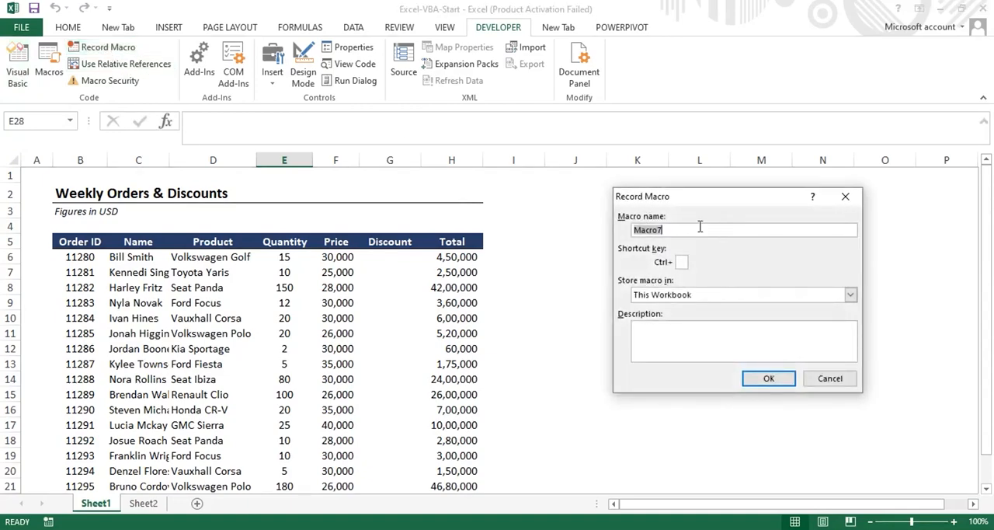
pyautogui.press('BackSpace')
pyautogui.click(764, 381)
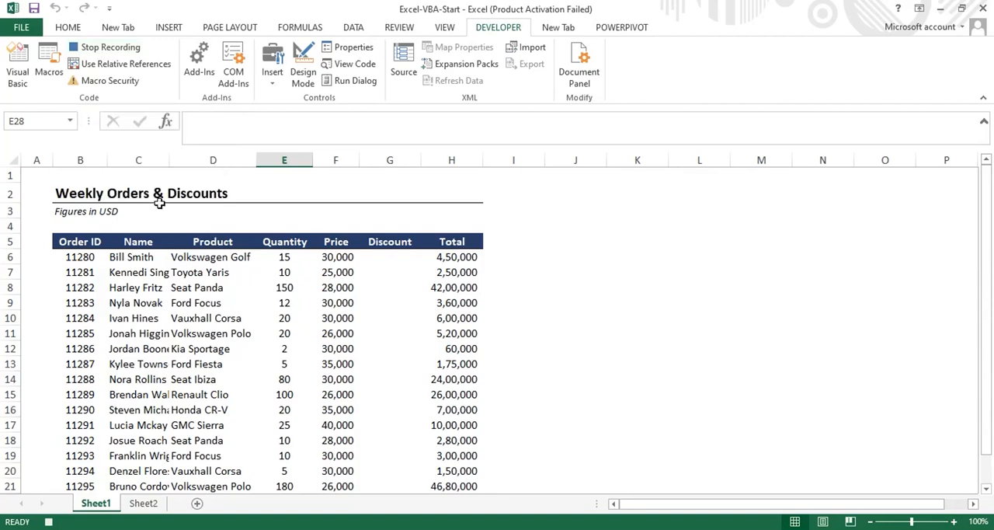
pyautogui.click(72, 30)
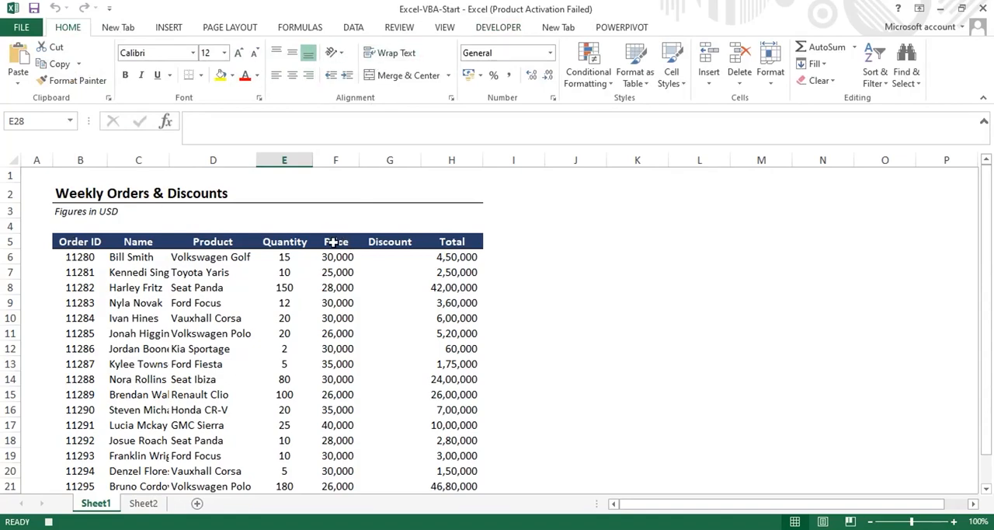
pyautogui.click(84, 241)
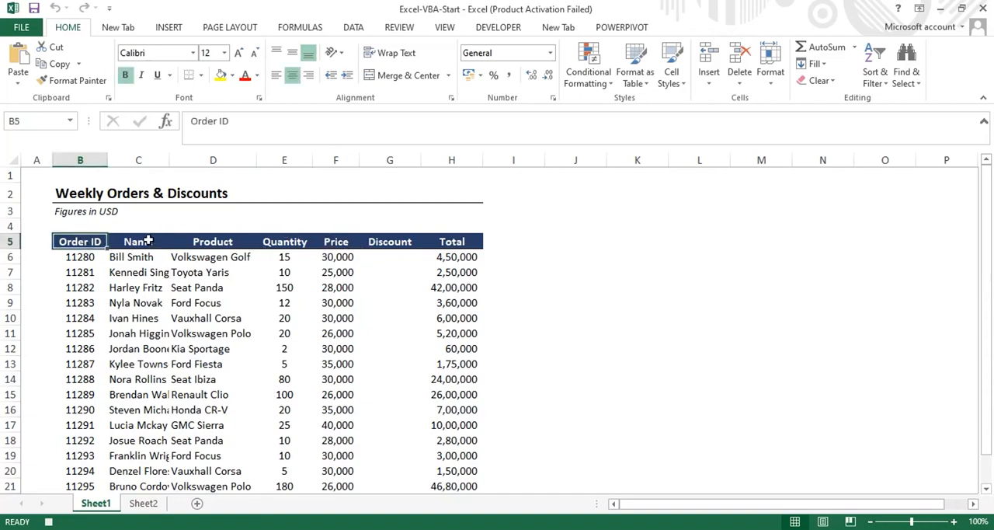
pyautogui.moveTo(137, 241); pyautogui.dragTo(344, 374)
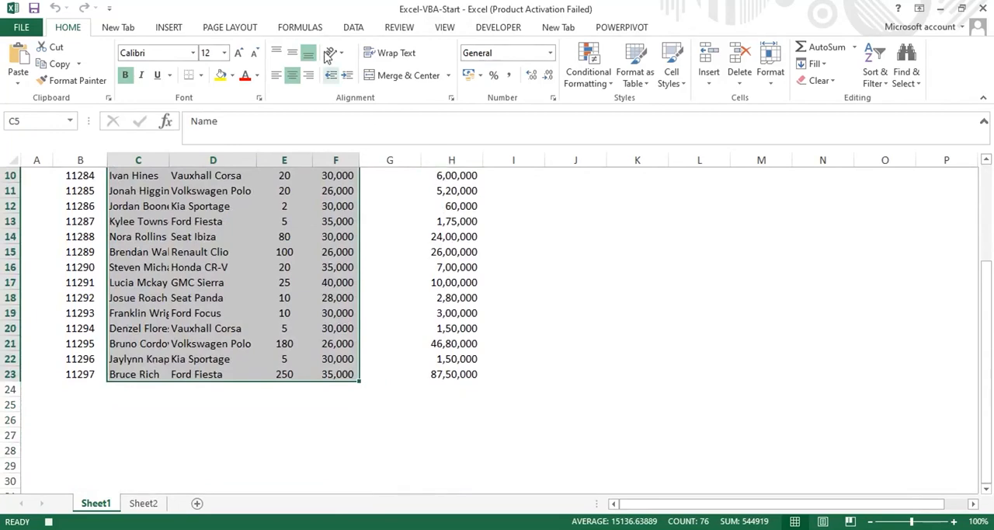
pyautogui.click(189, 31)
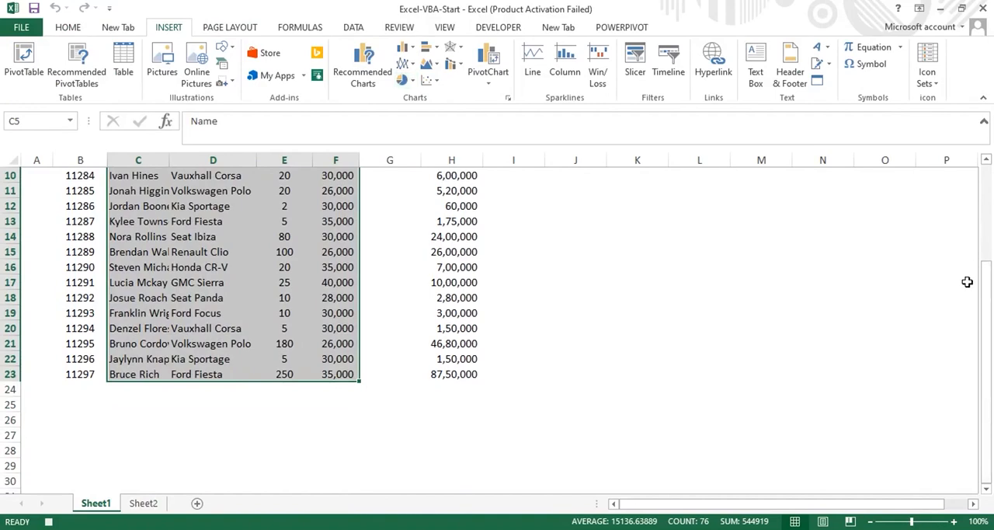
pyautogui.moveTo(989, 315); pyautogui.dragTo(992, 265)
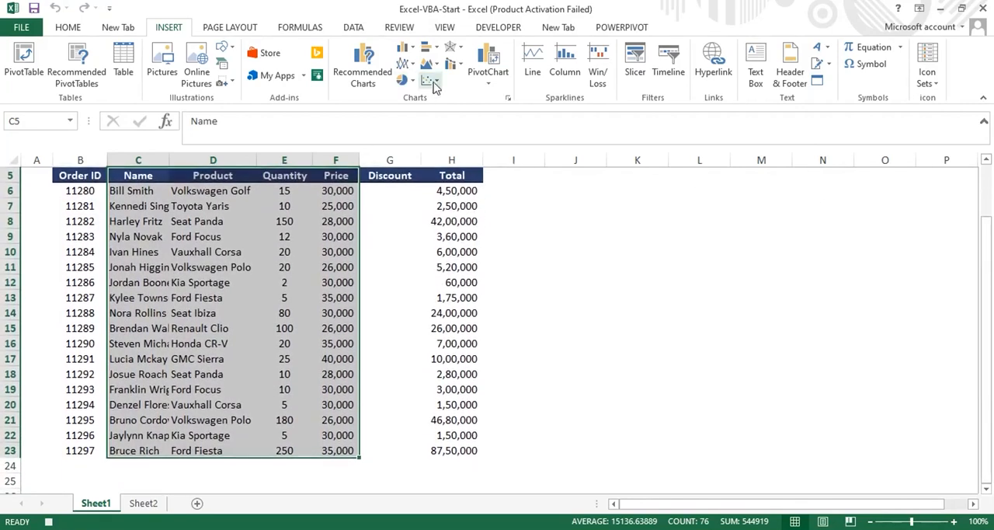
pyautogui.click(414, 48)
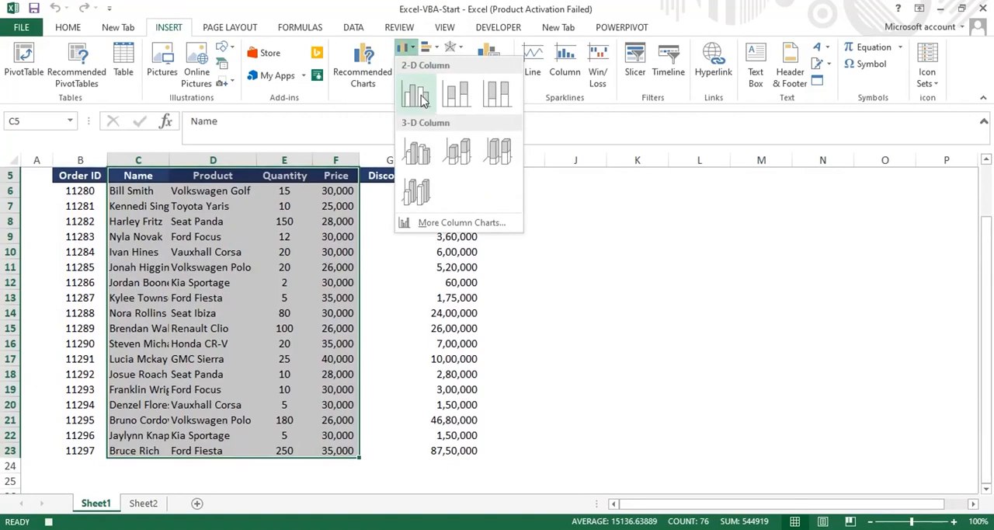
pyautogui.click(424, 99)
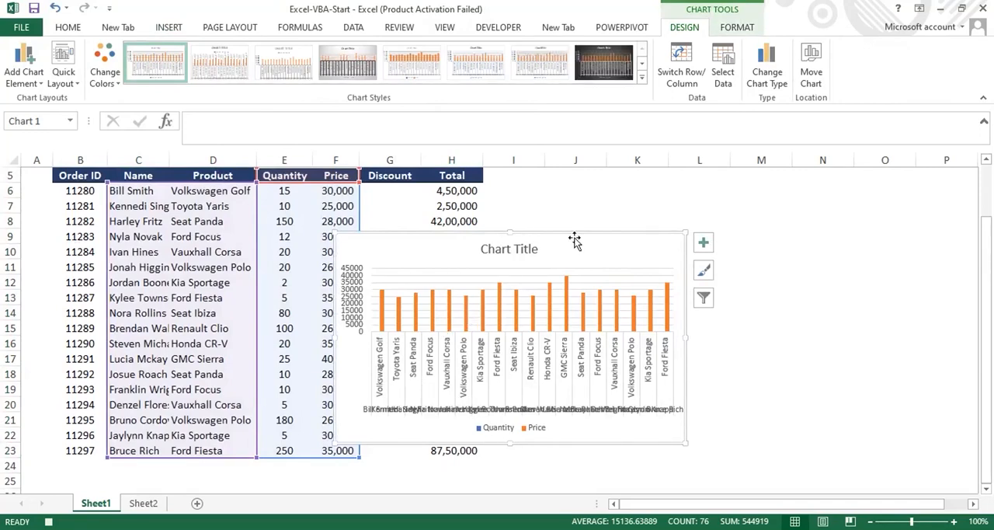
pyautogui.press('Delete')
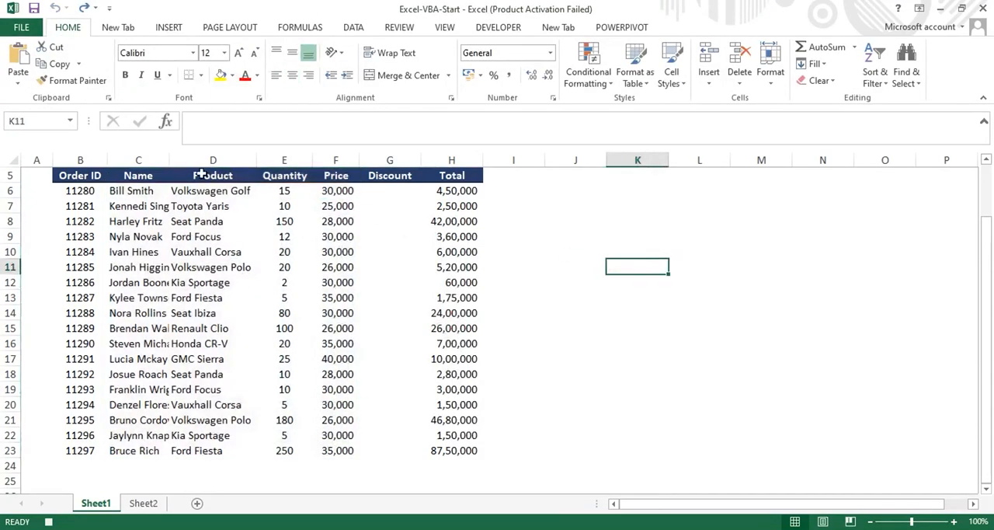
# - Insert a 2-D clustered column chart from the Product and Quantity data in D5:E23 and place it beside the table
pyautogui.moveTo(199, 173)
pyautogui.mouseDown()
pyautogui.moveTo(259, 284)
pyautogui.moveTo(284, 452)
pyautogui.mouseUp()
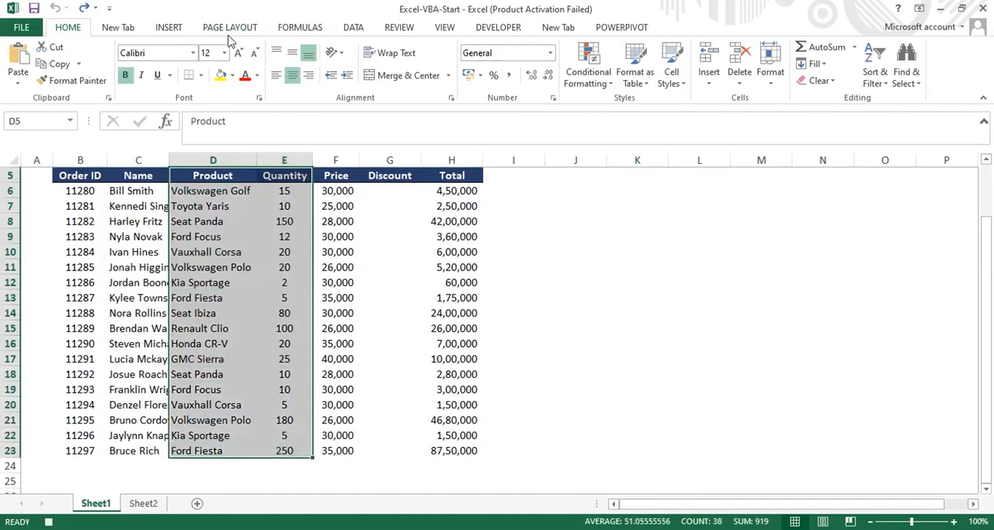
pyautogui.click(171, 29)
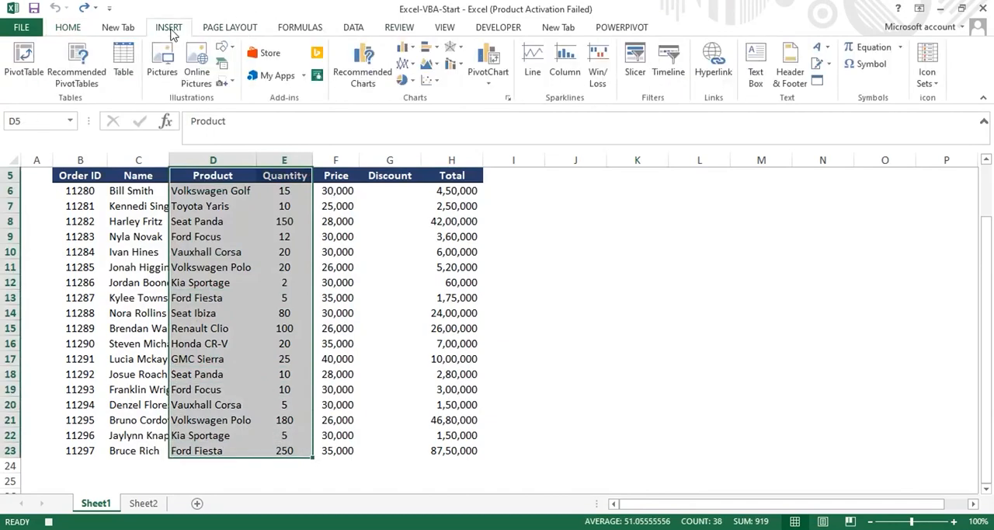
pyautogui.click(405, 47)
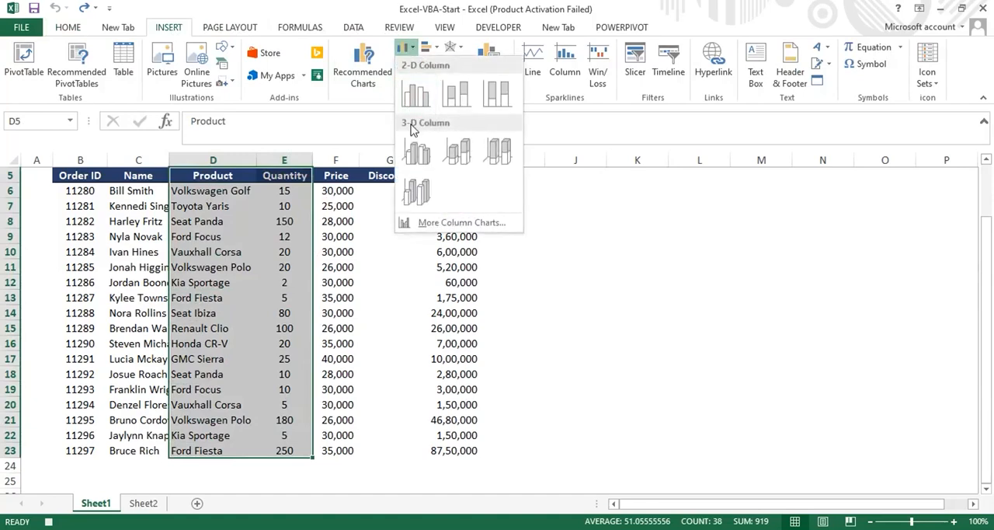
pyautogui.click(416, 93)
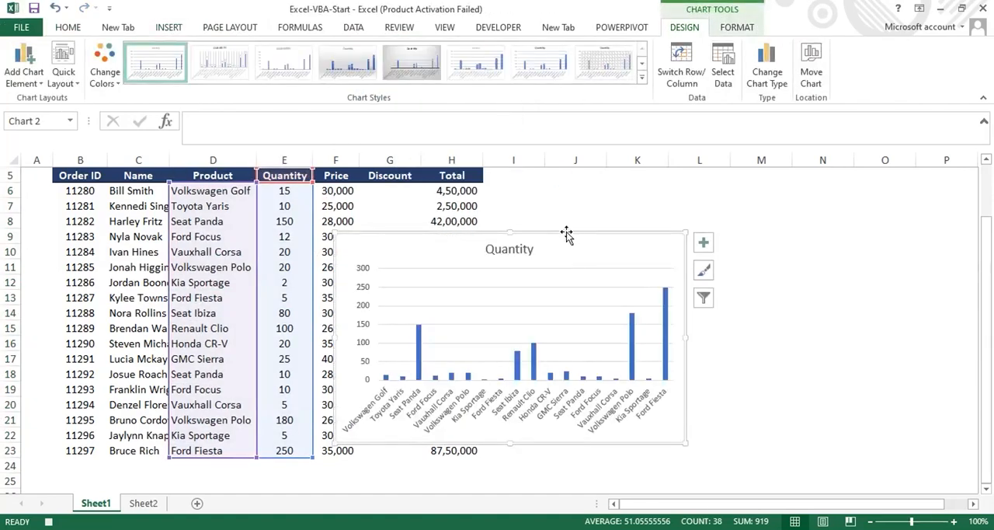
pyautogui.moveTo(567, 235); pyautogui.dragTo(763, 195)
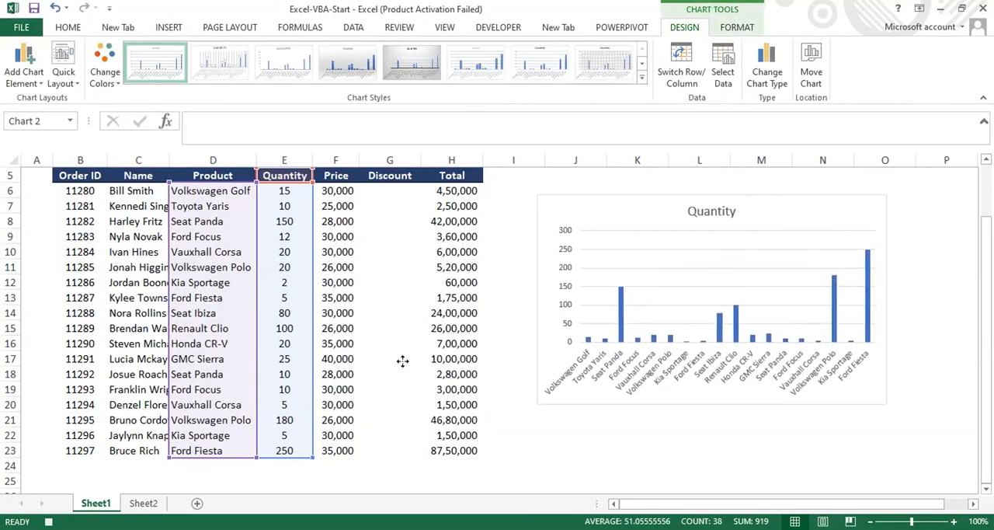
# - Sum the Total column in cell H24 with =SUM(H6:H23)
pyautogui.click(446, 463)
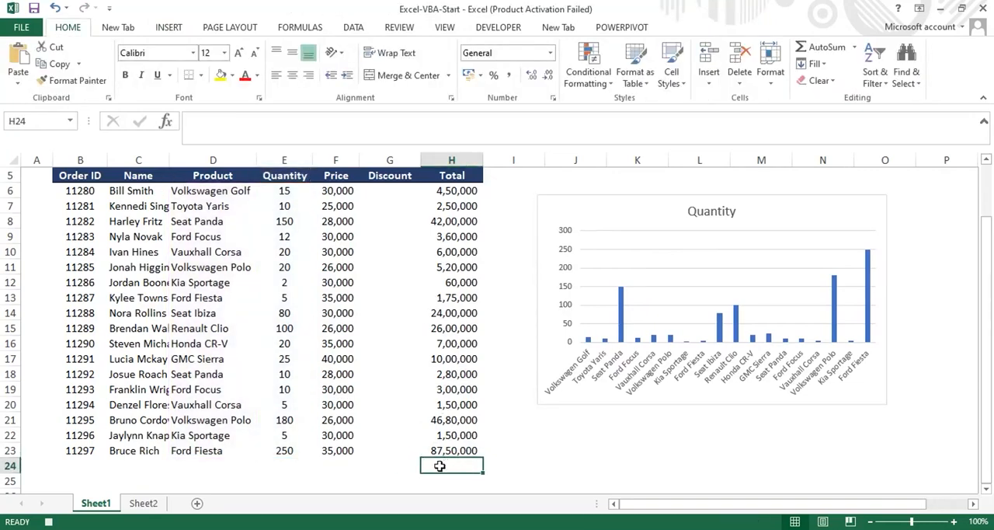
pyautogui.doubleClick(440, 466)
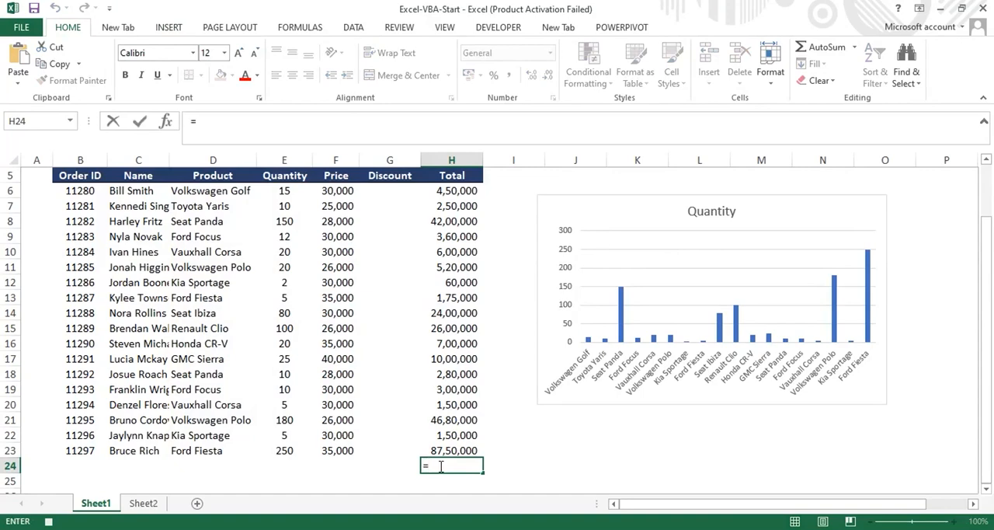
pyautogui.write('=sum')
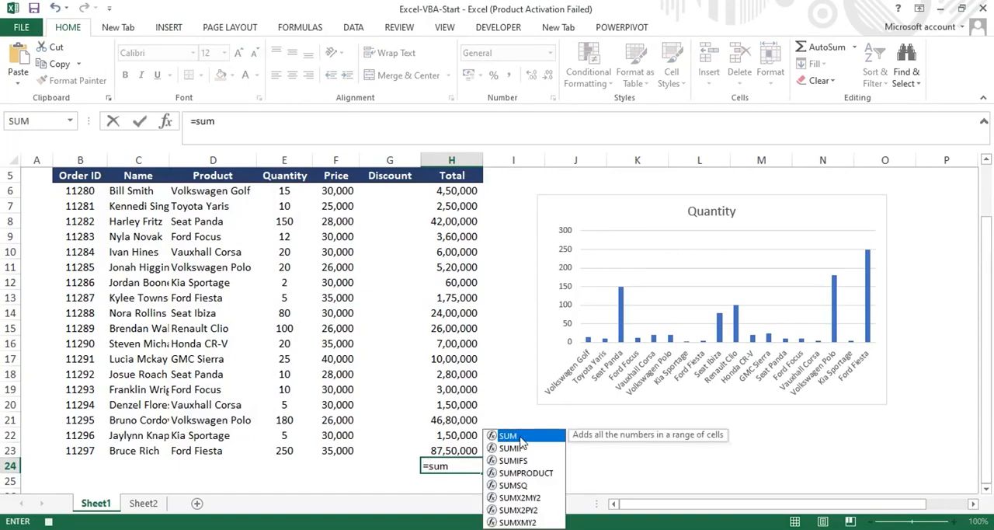
pyautogui.doubleClick(502, 438)
pyautogui.moveTo(455, 189); pyautogui.dragTo(460, 455)
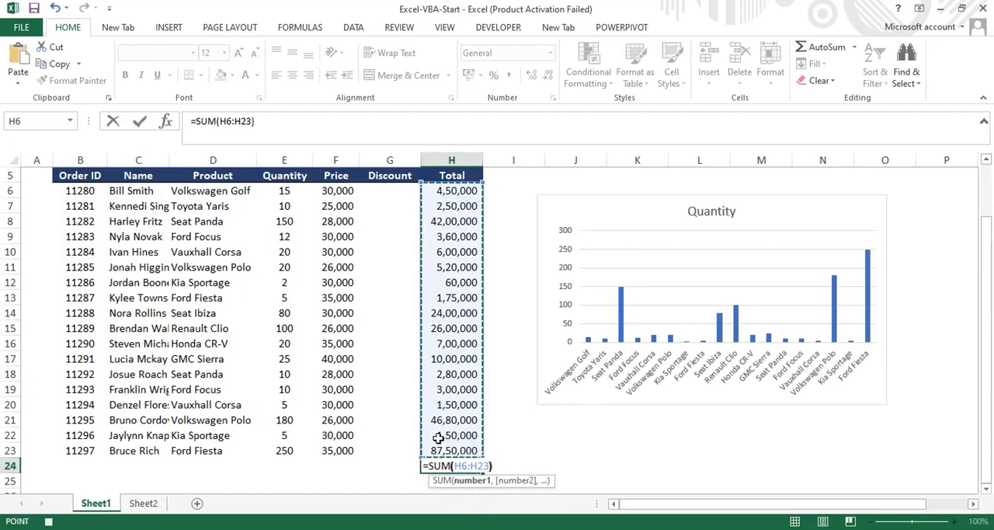
pyautogui.write(')')
pyautogui.hotkey('ctrl', 'Return')
pyautogui.press('Return')
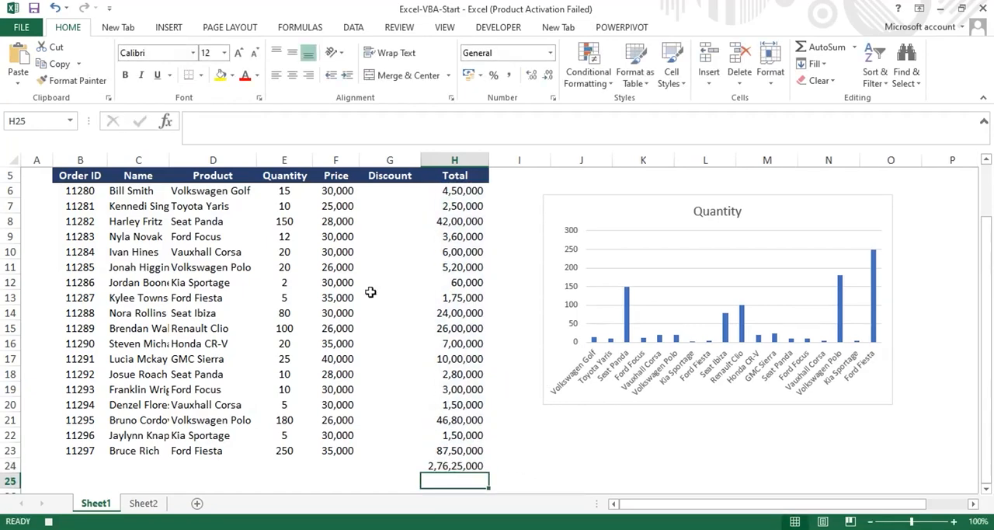
# - Sum the Price column in cell F24 with =SUM(F6:F23)
pyautogui.moveTo(334, 191); pyautogui.dragTo(342, 451)
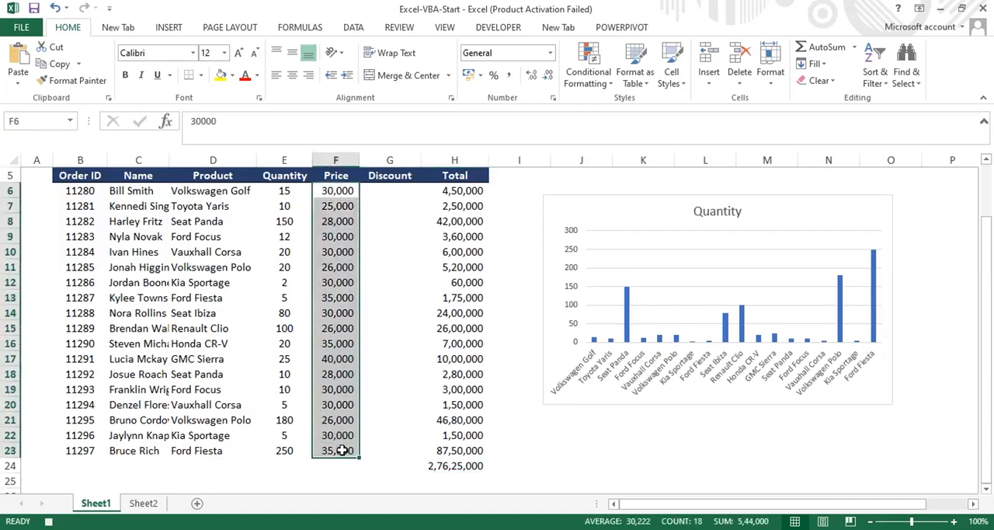
pyautogui.click(329, 466)
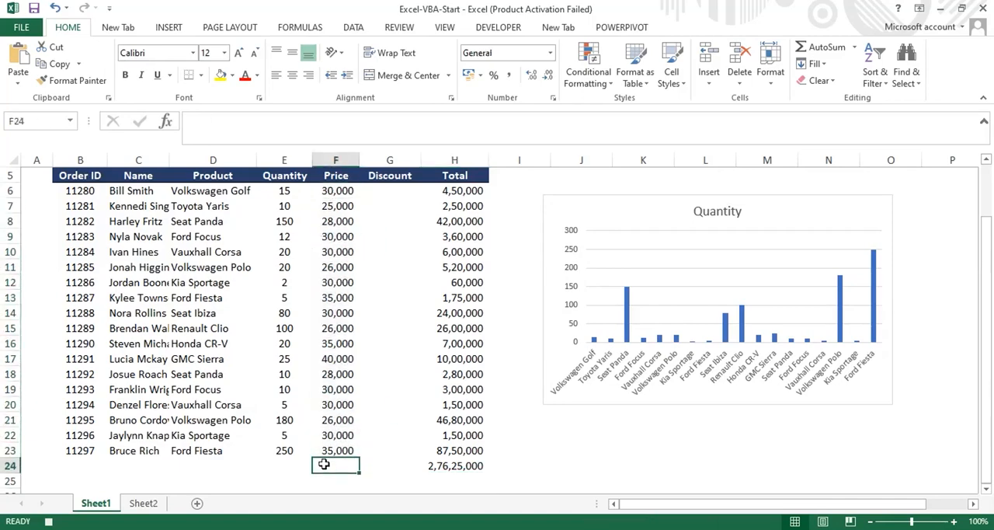
pyautogui.doubleClick(326, 465)
pyautogui.write('=')
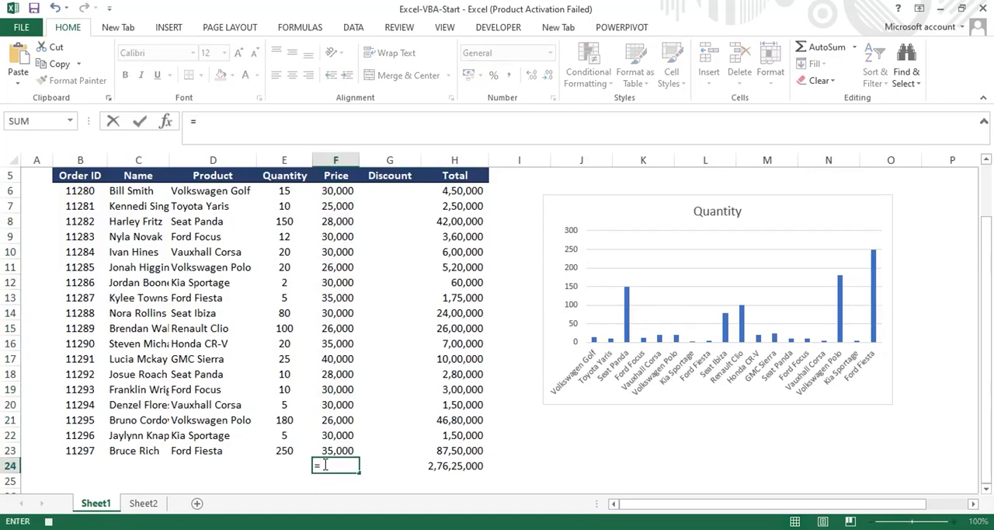
pyautogui.write('sum(')
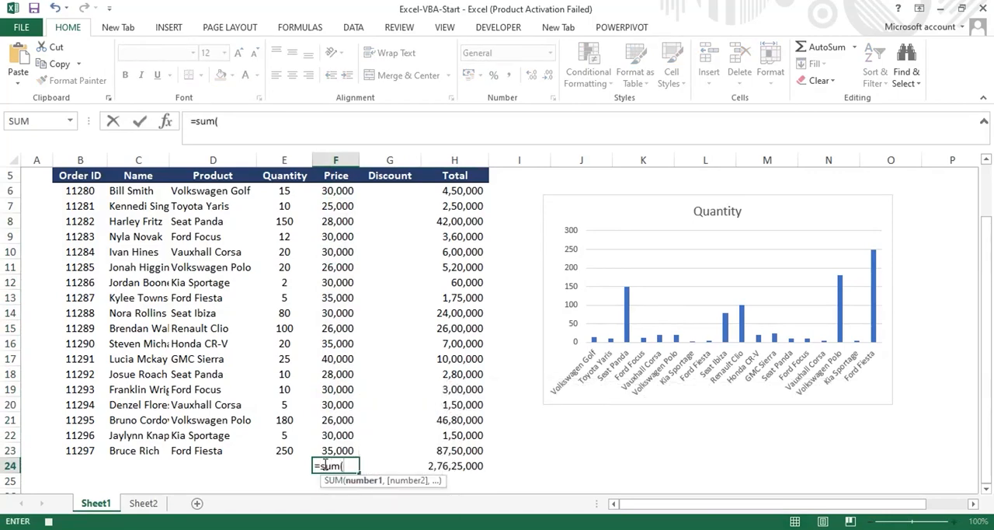
pyautogui.moveTo(332, 193); pyautogui.dragTo(340, 452)
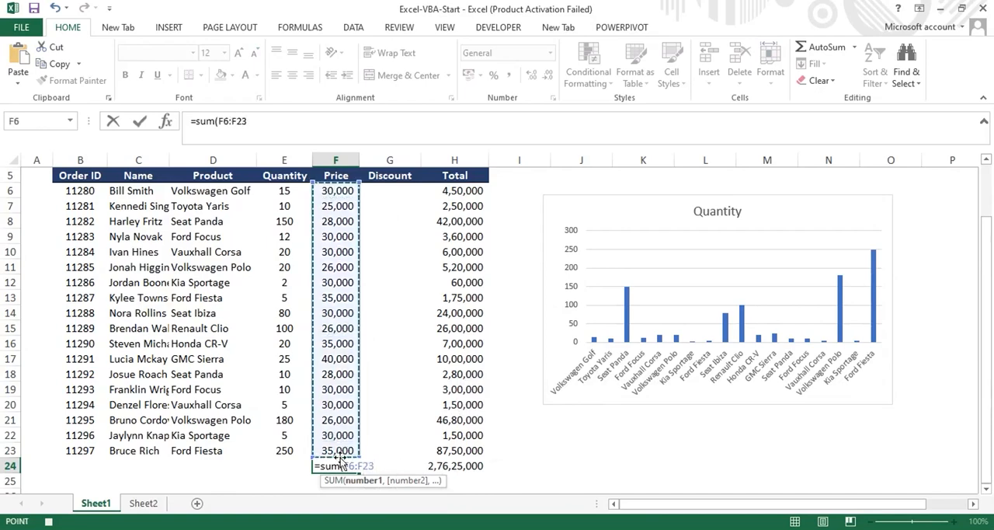
pyautogui.press('Return')
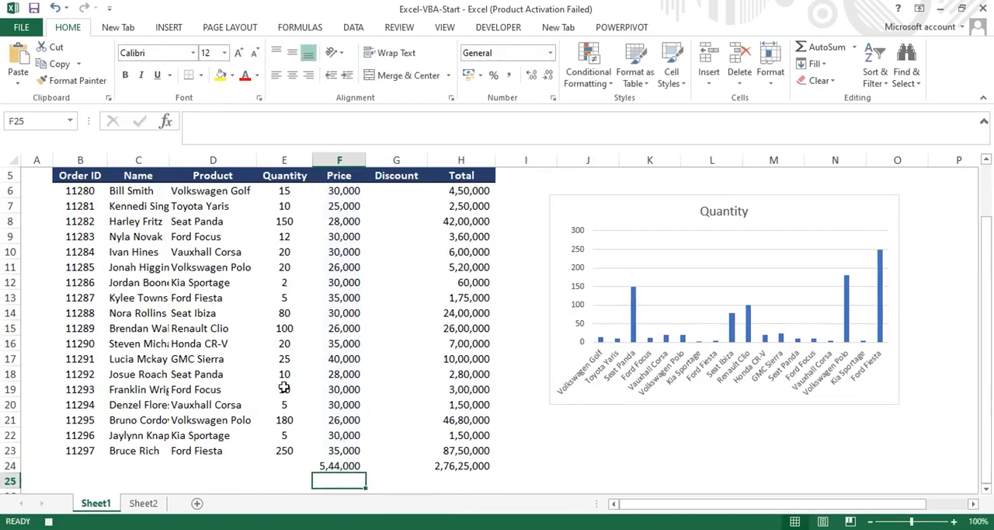
# - Sum the Quantity column in cell E24 with =SUM(E6:E23)
pyautogui.click(275, 476)
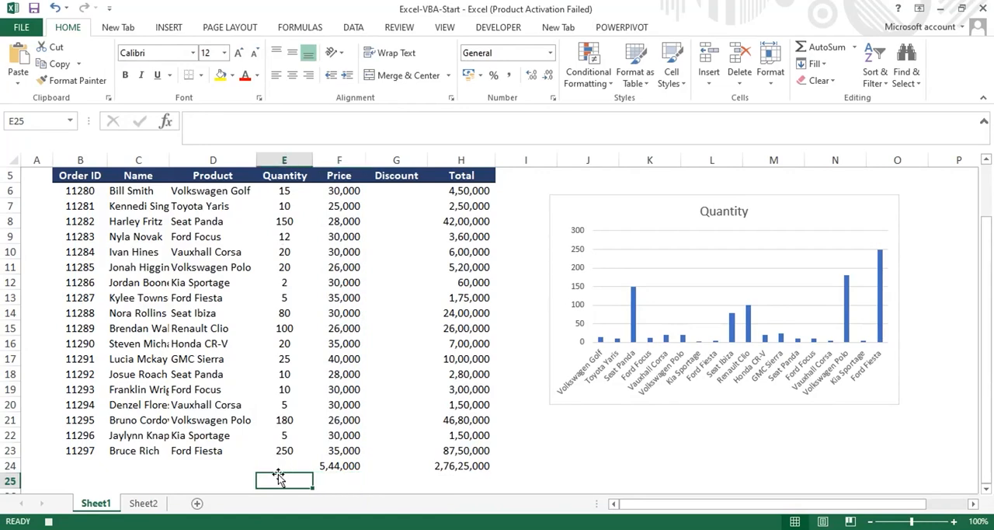
pyautogui.click(278, 464)
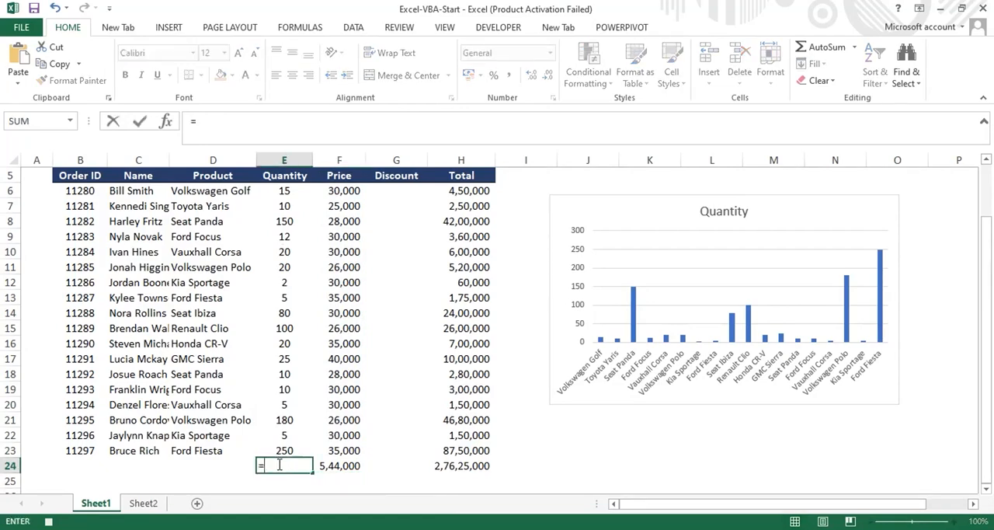
pyautogui.write('um')
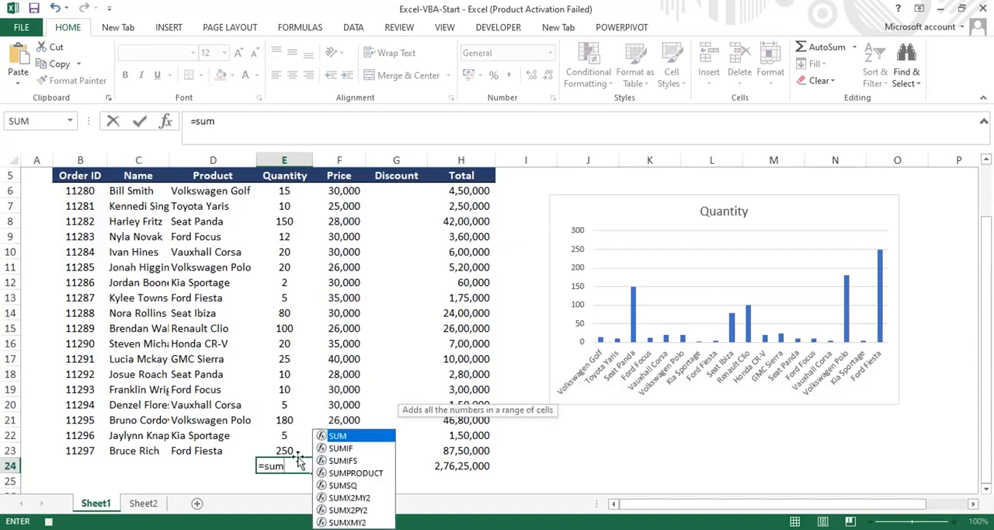
pyautogui.doubleClick(343, 436)
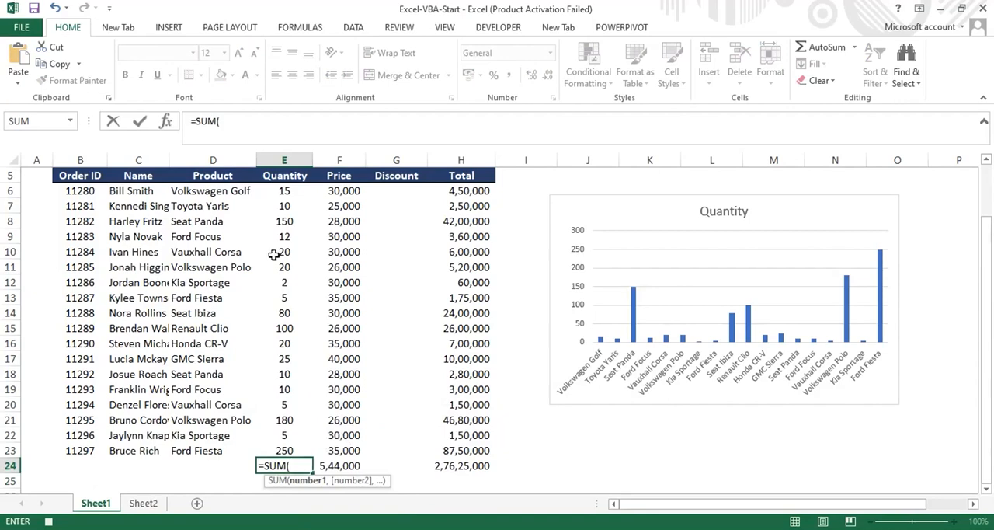
pyautogui.moveTo(289, 190); pyautogui.dragTo(310, 444)
pyautogui.write(')')
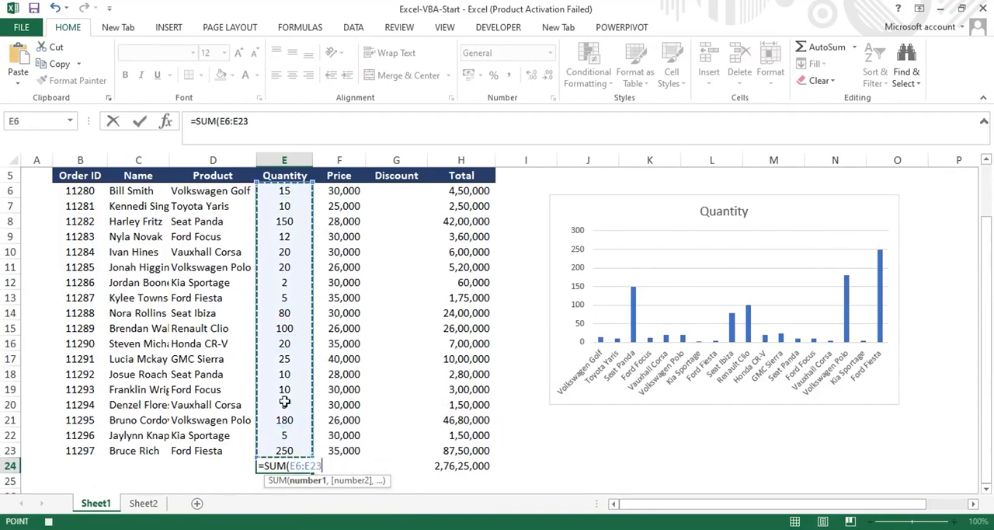
pyautogui.press('Return')
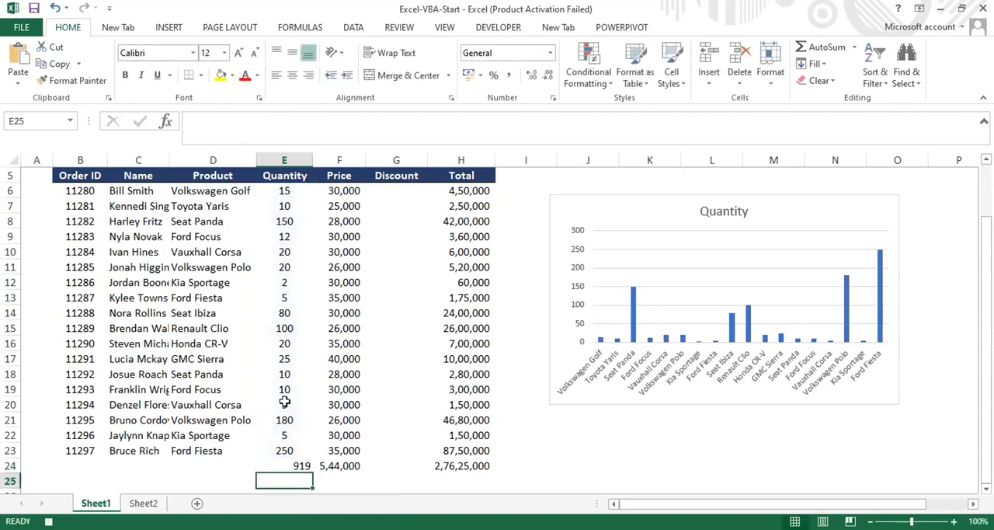
# - Make the column totals in E24:H24 bold
pyautogui.click(309, 466)
pyautogui.moveTo(303, 466); pyautogui.dragTo(455, 466)
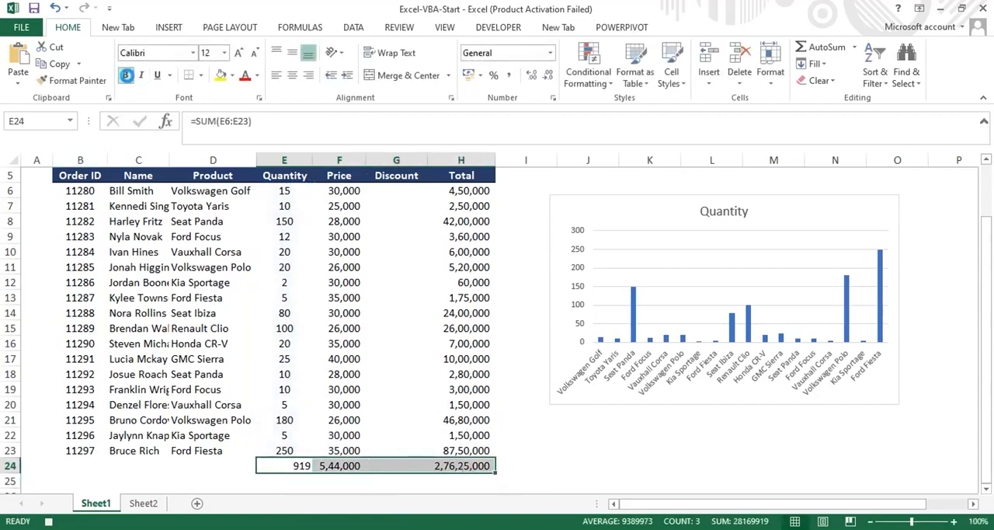
pyautogui.click(125, 75)
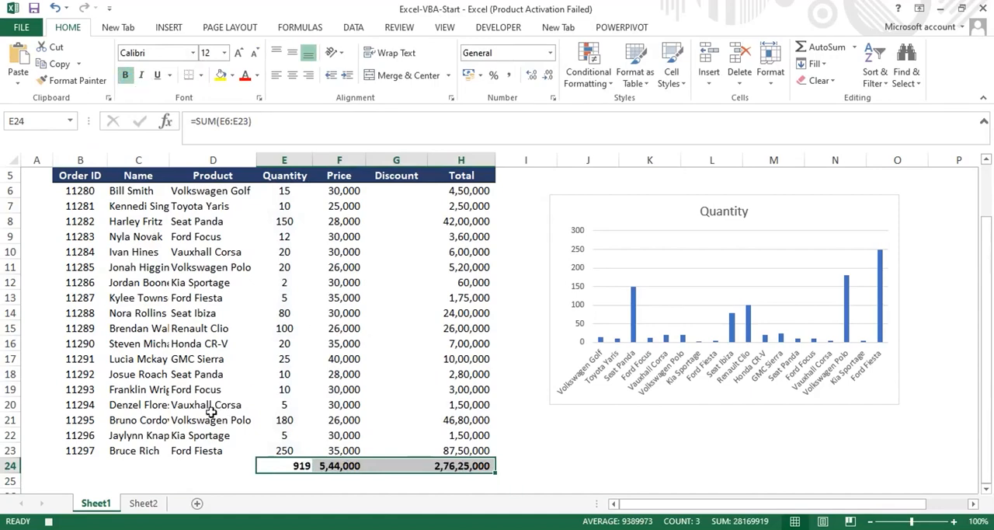
pyautogui.click(561, 454)
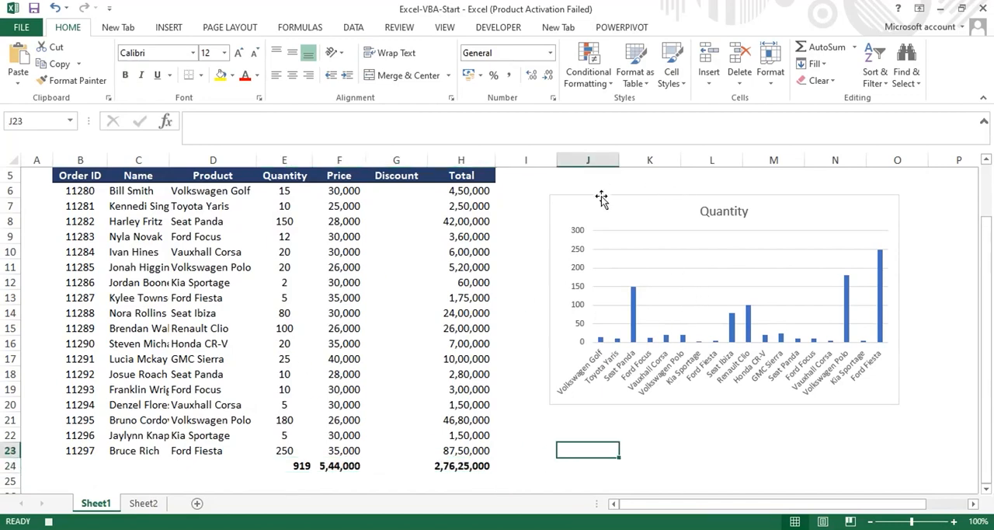
# - Fill the first Seat Panda column in the Quantity chart with the standard green color
pyautogui.click(552, 194)
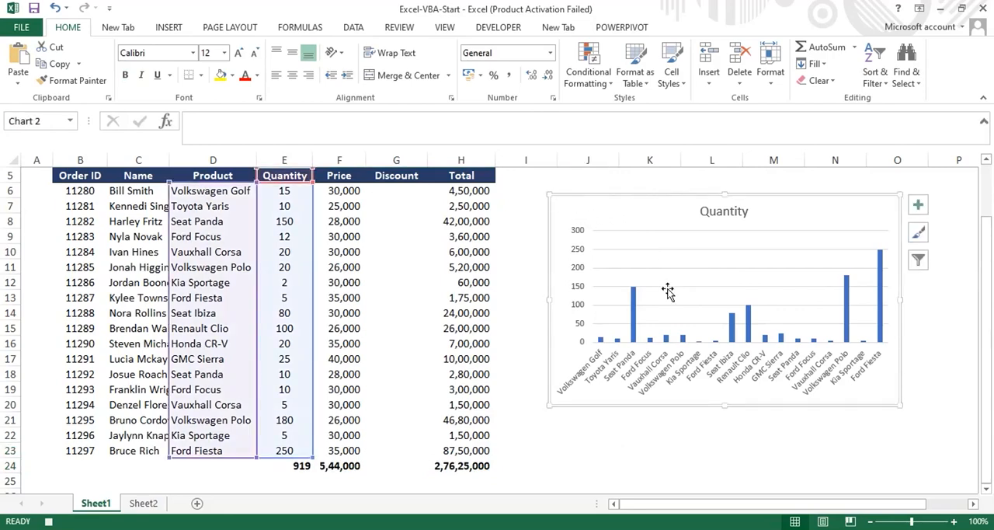
pyautogui.doubleClick(632, 297)
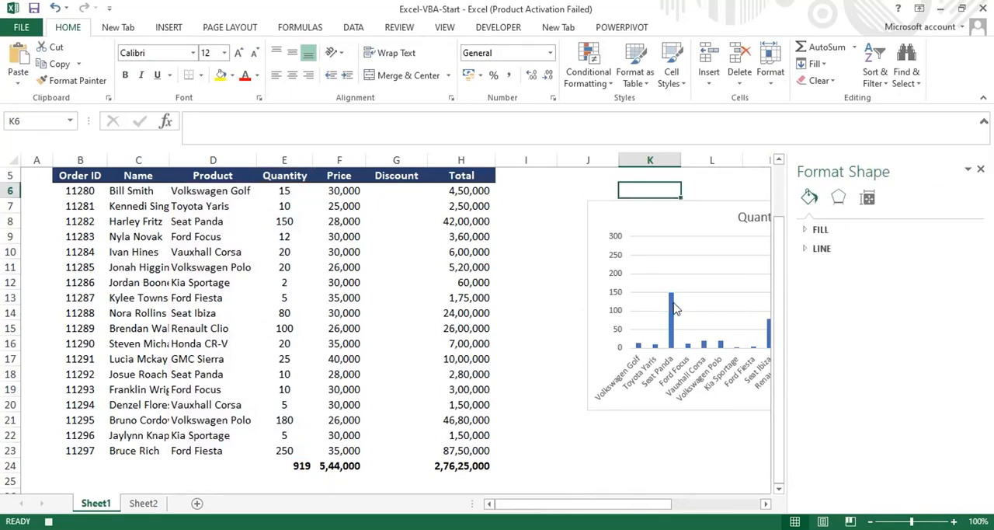
pyautogui.click(673, 312)
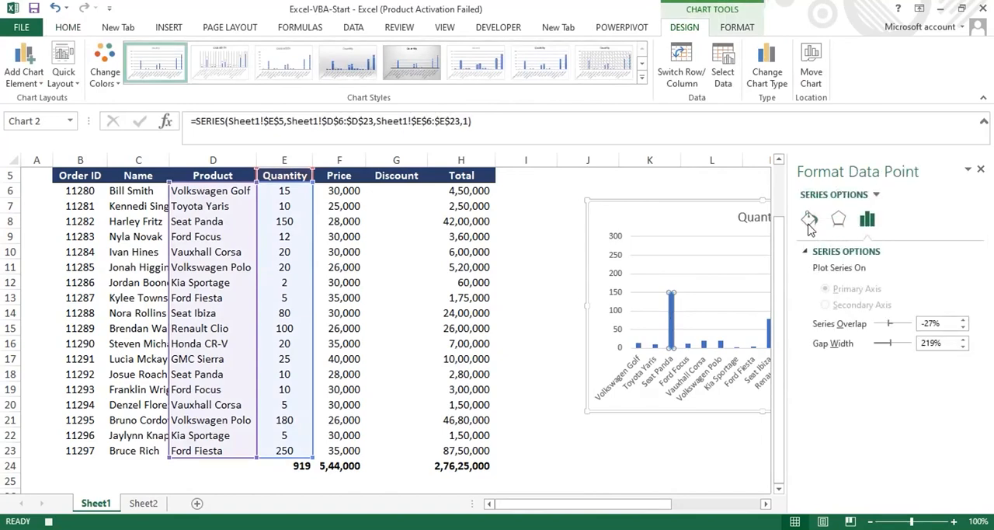
pyautogui.click(809, 221)
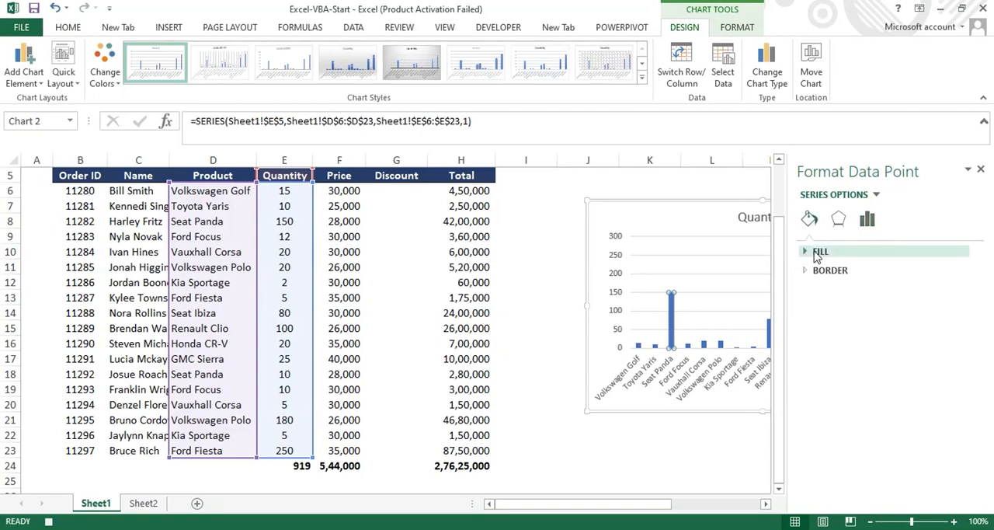
pyautogui.click(817, 253)
pyautogui.click(808, 252)
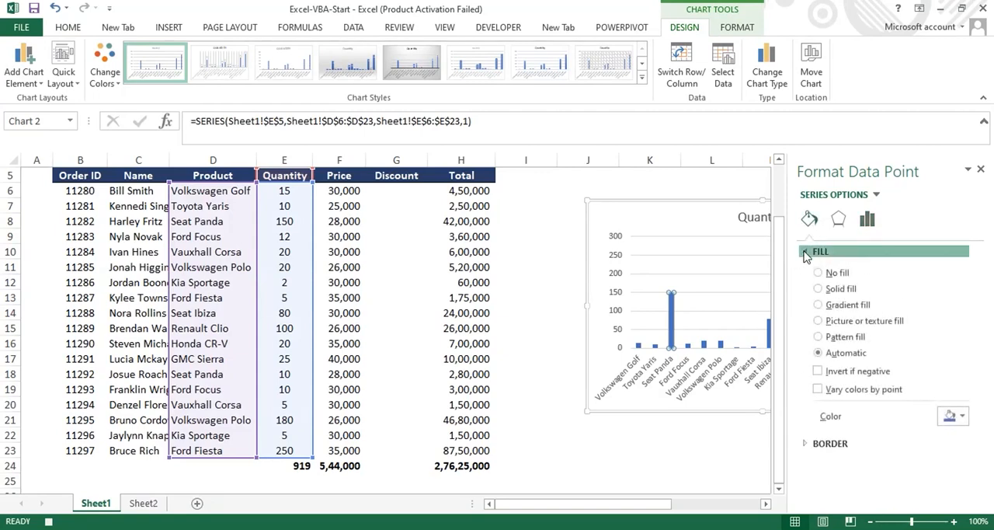
pyautogui.click(808, 253)
pyautogui.click(808, 252)
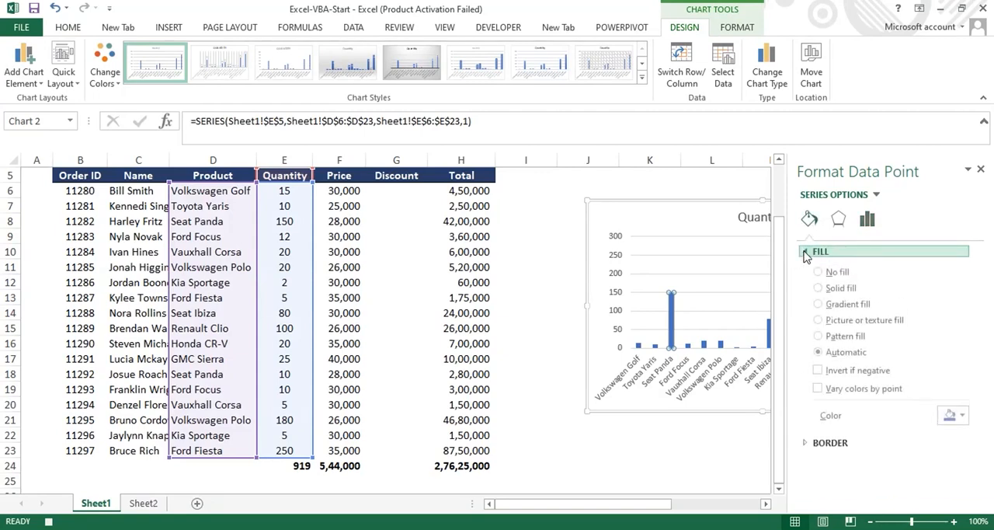
pyautogui.click(955, 416)
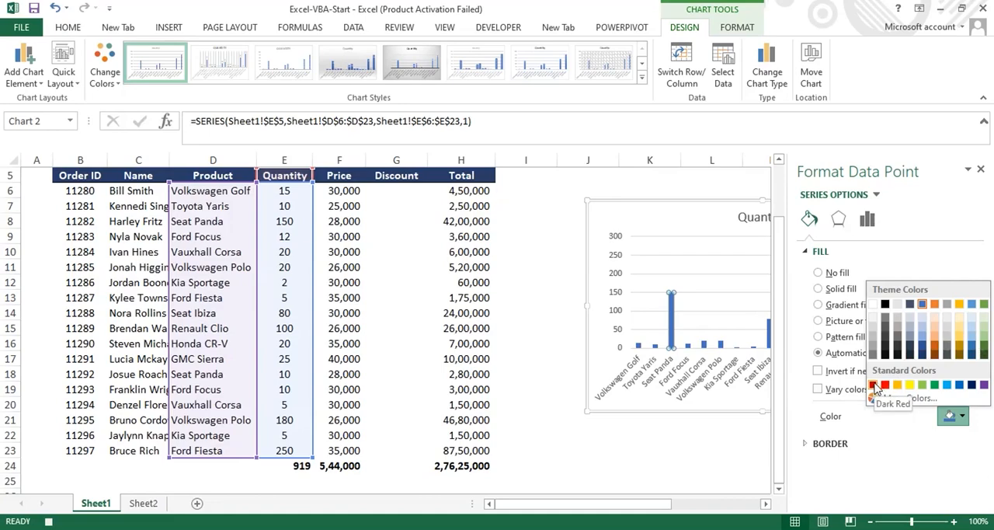
pyautogui.click(936, 387)
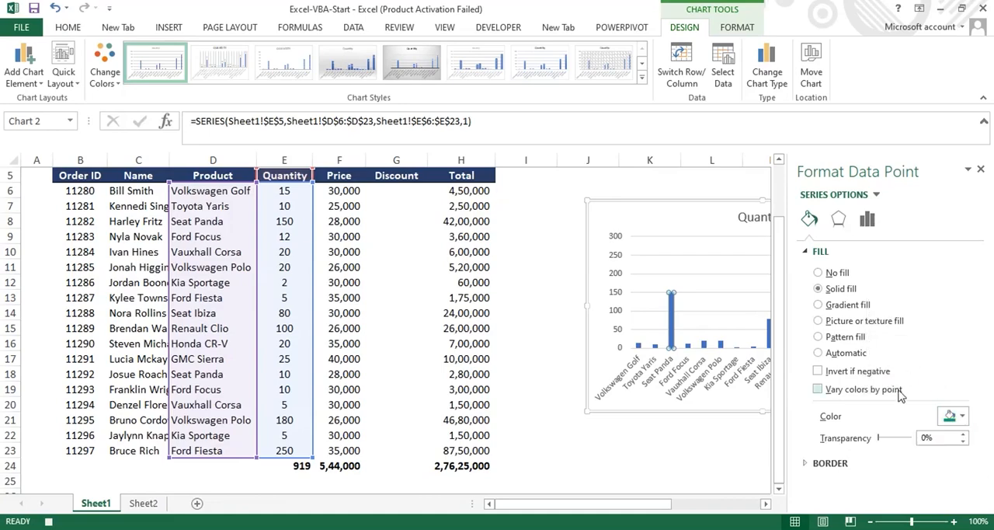
pyautogui.click(962, 416)
# - Fill the whole Quantity data series in the chart with solid standard green and close the formatting options
pyautogui.click(695, 348)
pyautogui.click(705, 346)
pyautogui.click(566, 335)
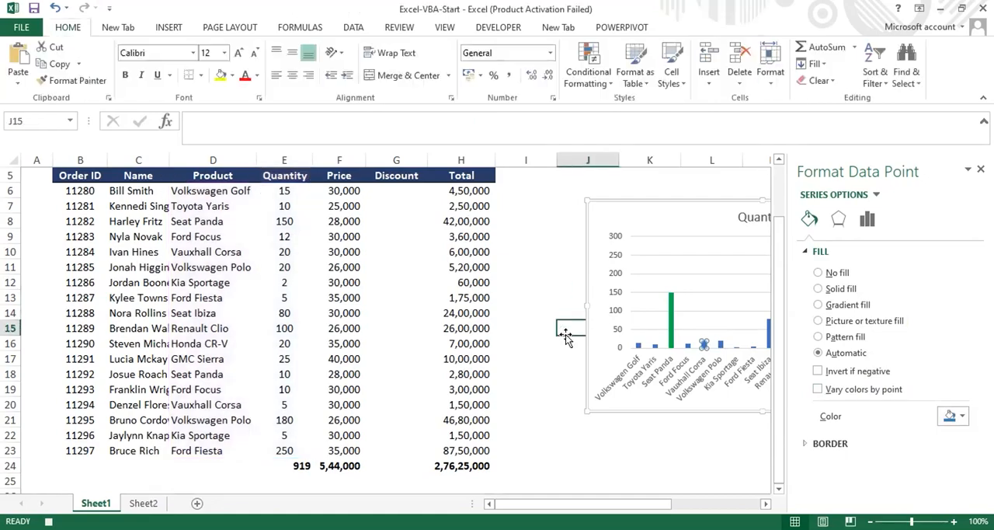
pyautogui.click(656, 352)
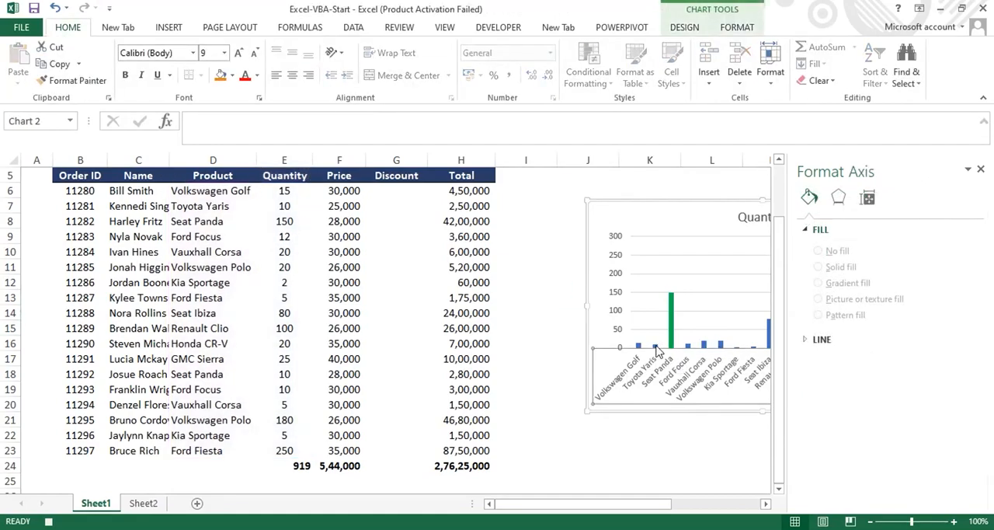
pyautogui.click(770, 333)
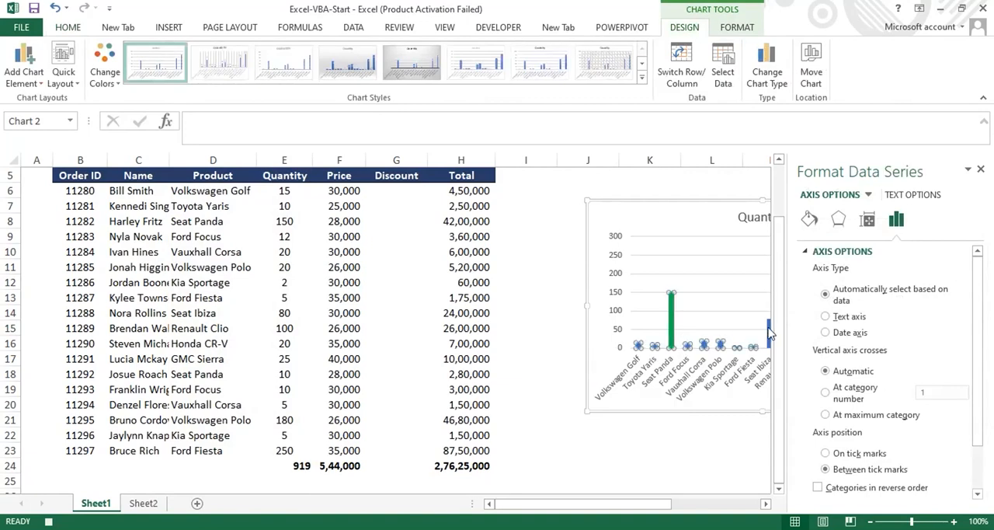
pyautogui.click(810, 219)
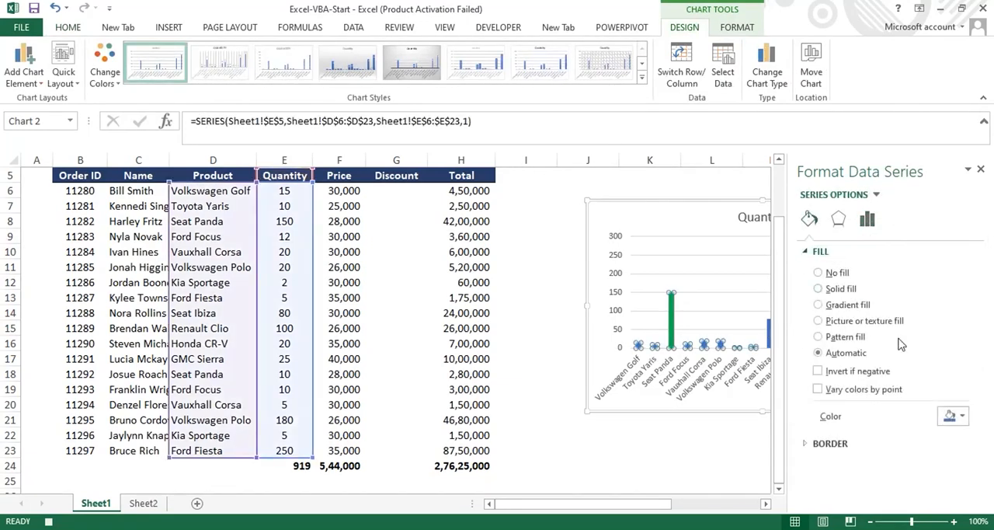
pyautogui.click(957, 416)
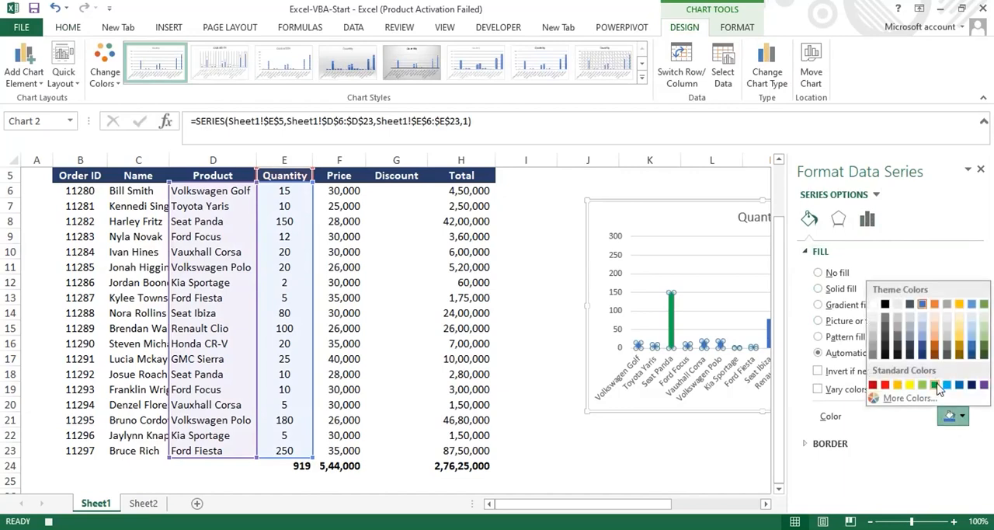
pyautogui.click(937, 385)
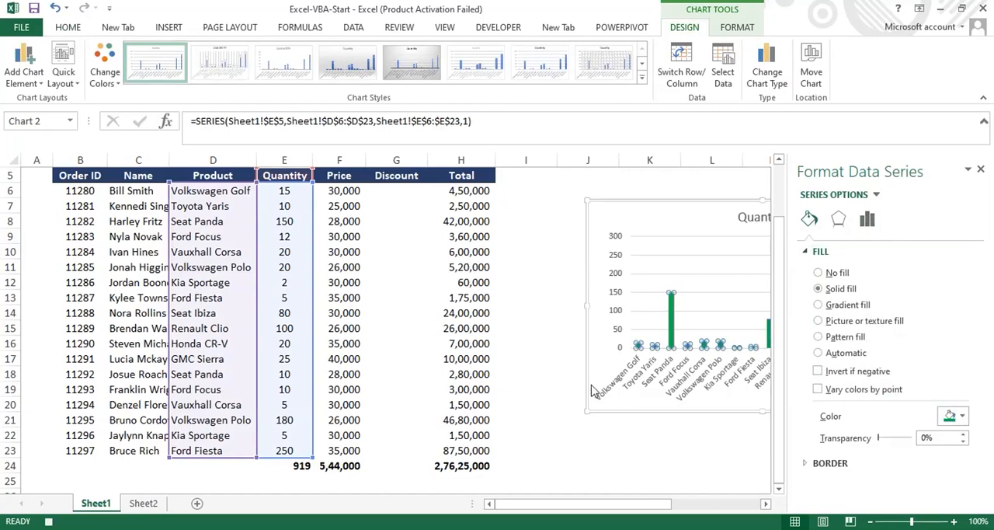
pyautogui.click(528, 296)
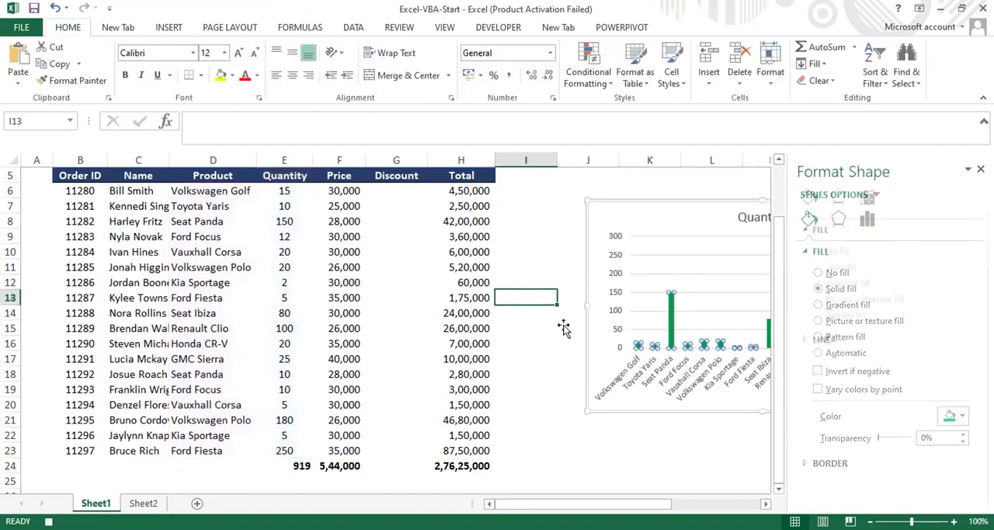
pyautogui.click(982, 170)
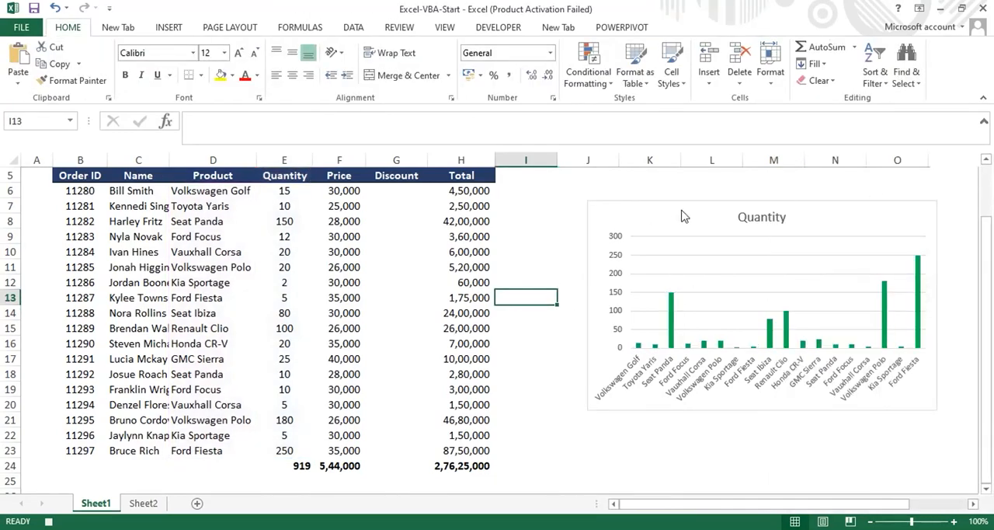
# - Shrink the Quantity chart and place it beside the table's upper part, spanning columns J to N from row 2
pyautogui.click(594, 205)
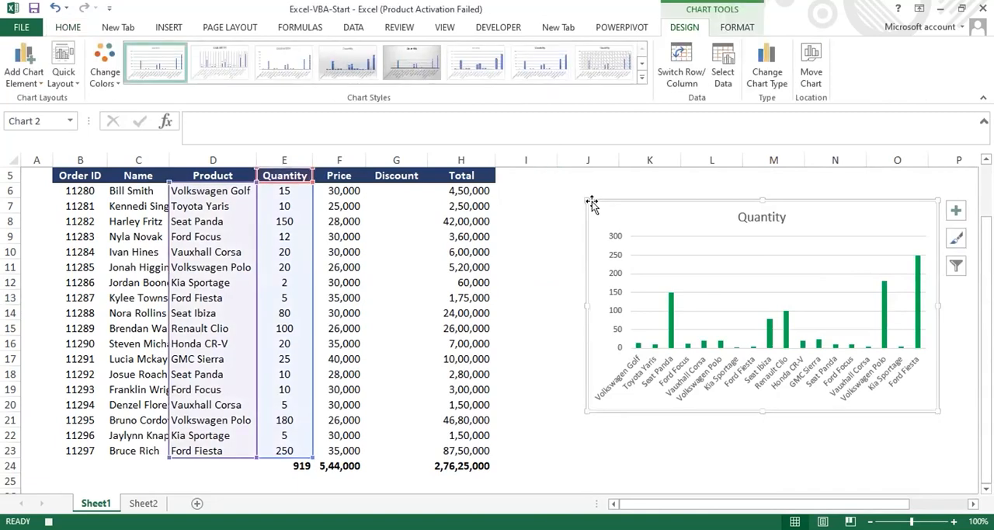
pyautogui.moveTo(592, 204); pyautogui.dragTo(630, 186)
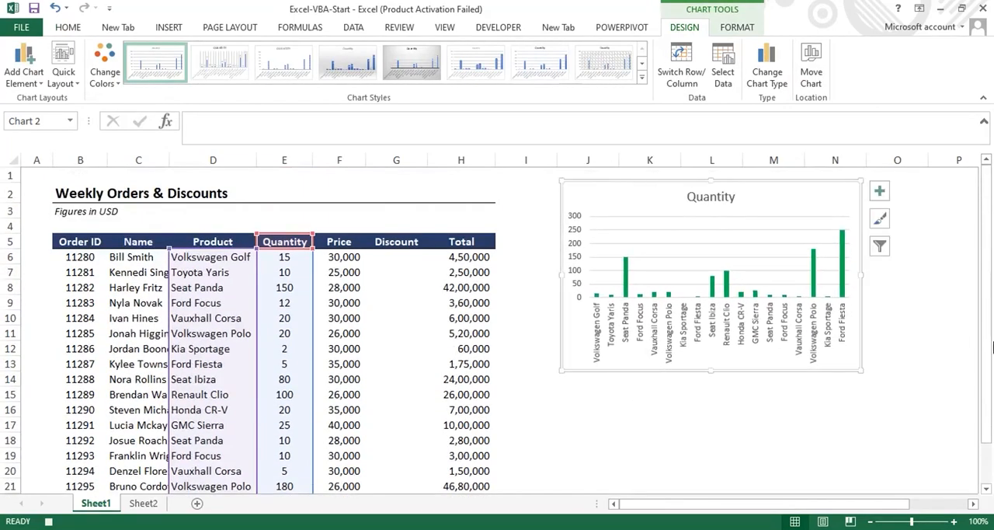
# - Insert a 2-D clustered column chart from Product data D5:D23 and Total data H5:H24, and move it beside the table
pyautogui.moveTo(988, 315); pyautogui.dragTo(988, 355)
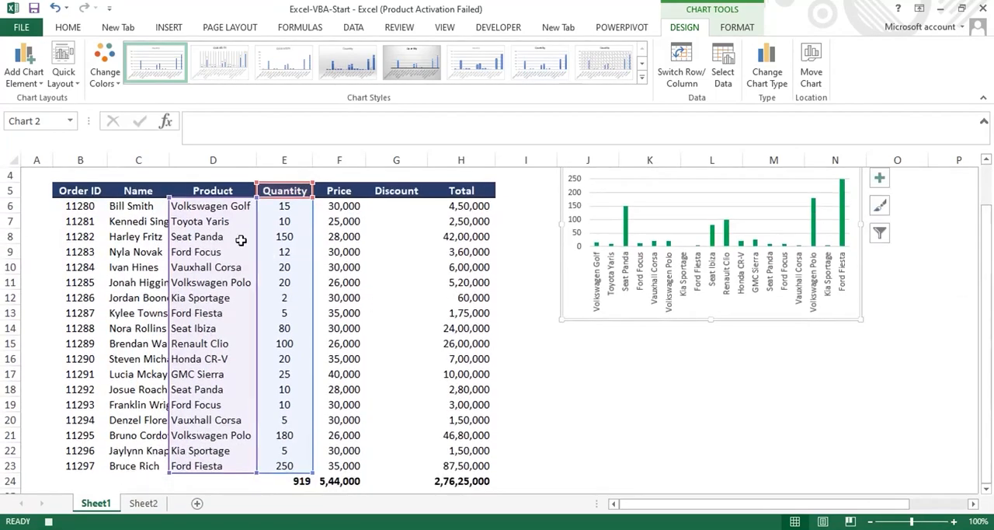
pyautogui.click(207, 204)
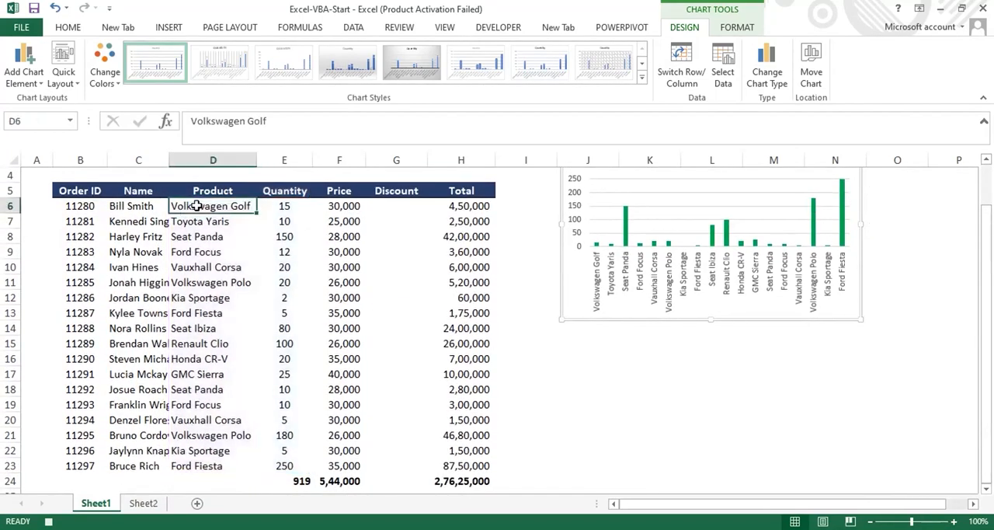
pyautogui.moveTo(210, 190); pyautogui.dragTo(220, 461)
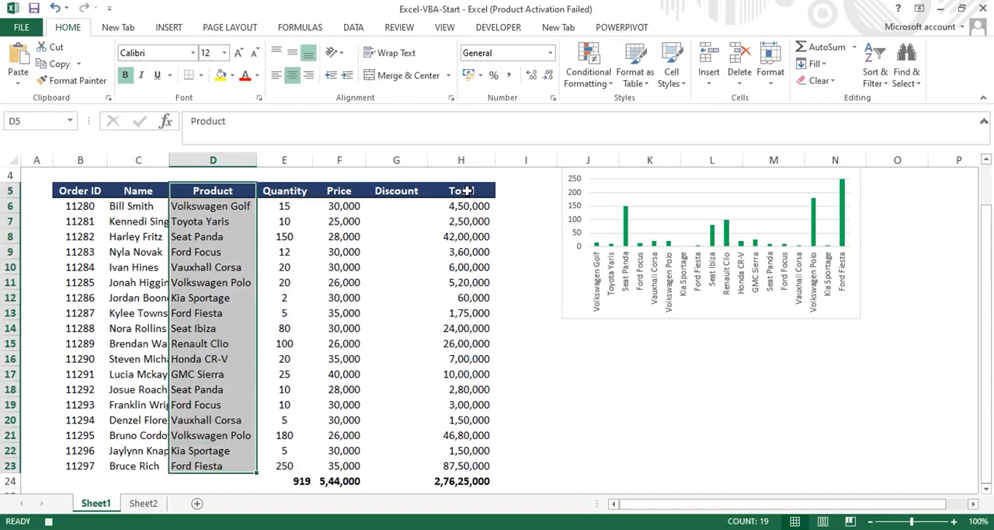
pyautogui.moveTo(467, 191); pyautogui.dragTo(483, 474)
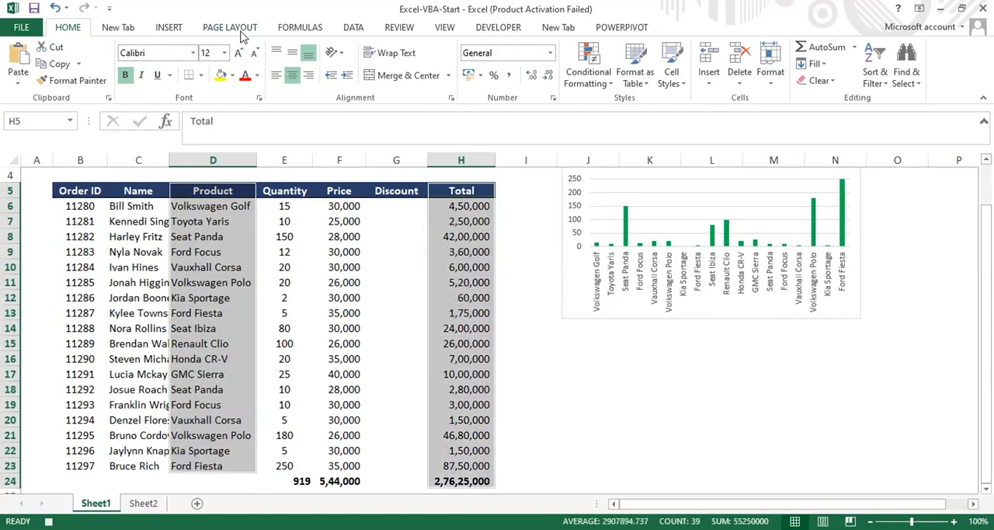
pyautogui.click(174, 29)
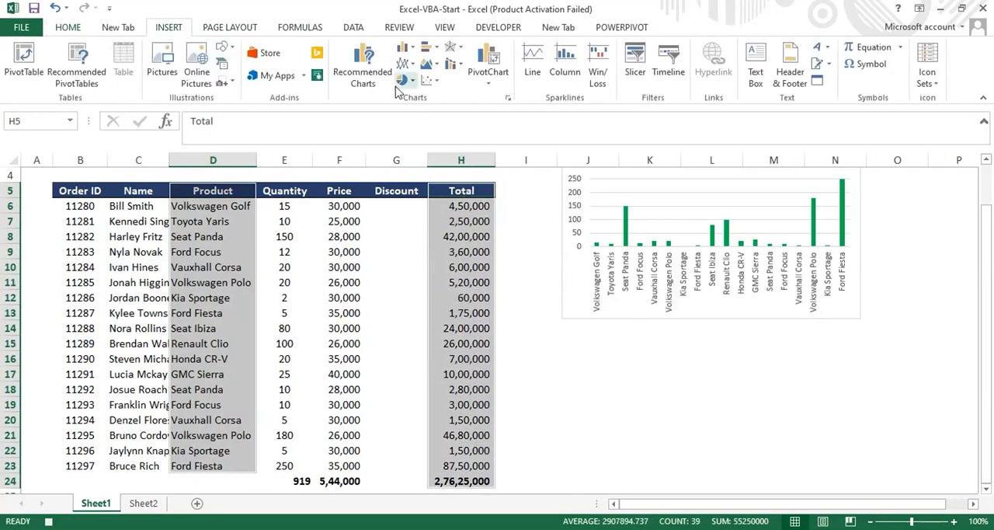
pyautogui.click(409, 49)
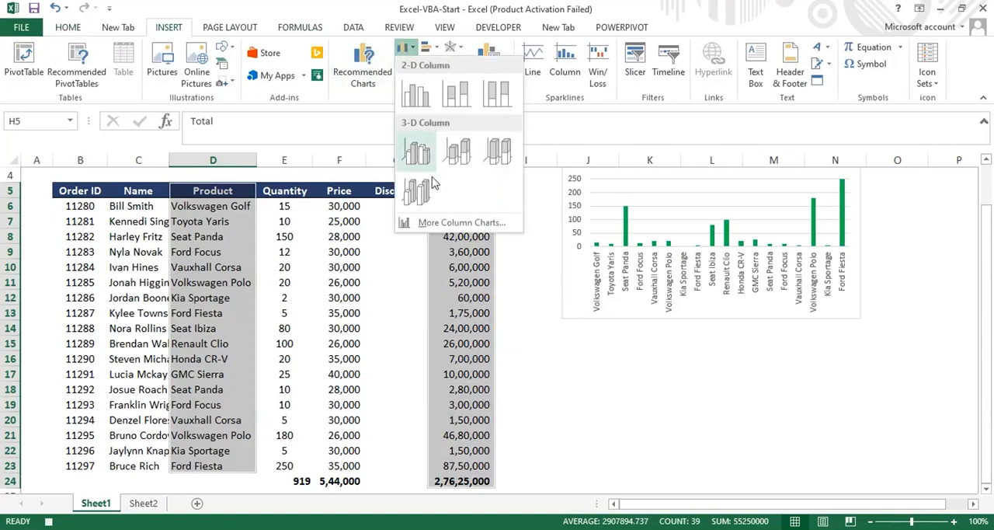
pyautogui.click(420, 100)
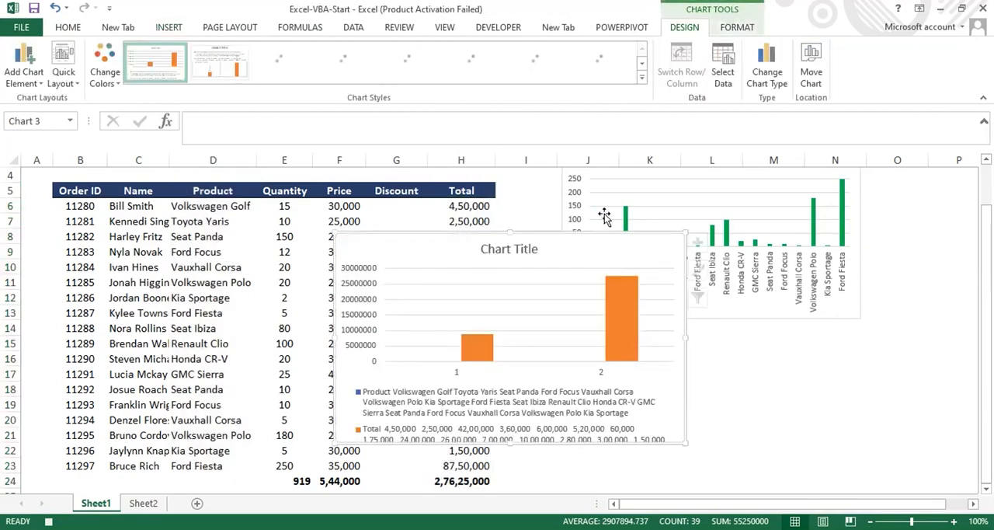
pyautogui.moveTo(537, 235); pyautogui.dragTo(770, 265)
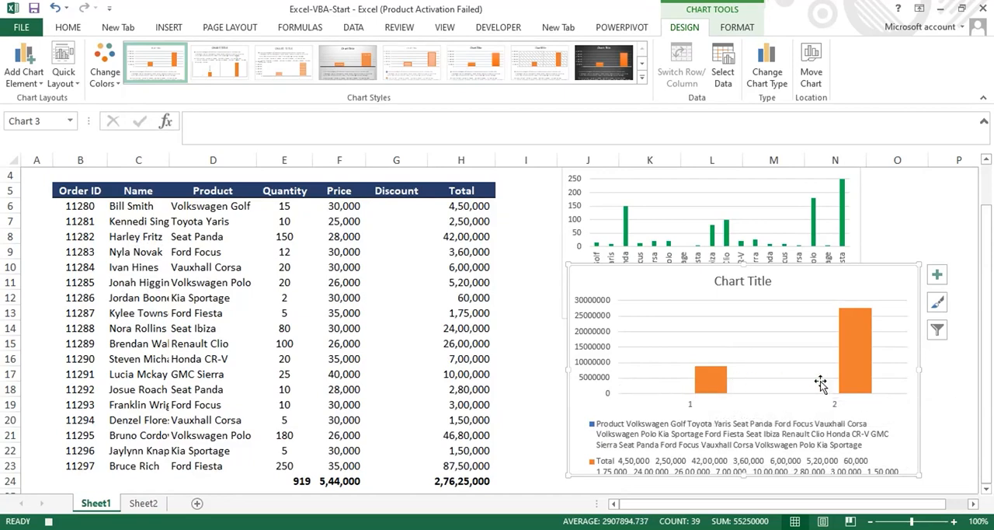
# - Delete the new chart based on the Product and Total columns
pyautogui.moveTo(850, 376)
pyautogui.press('Delete')
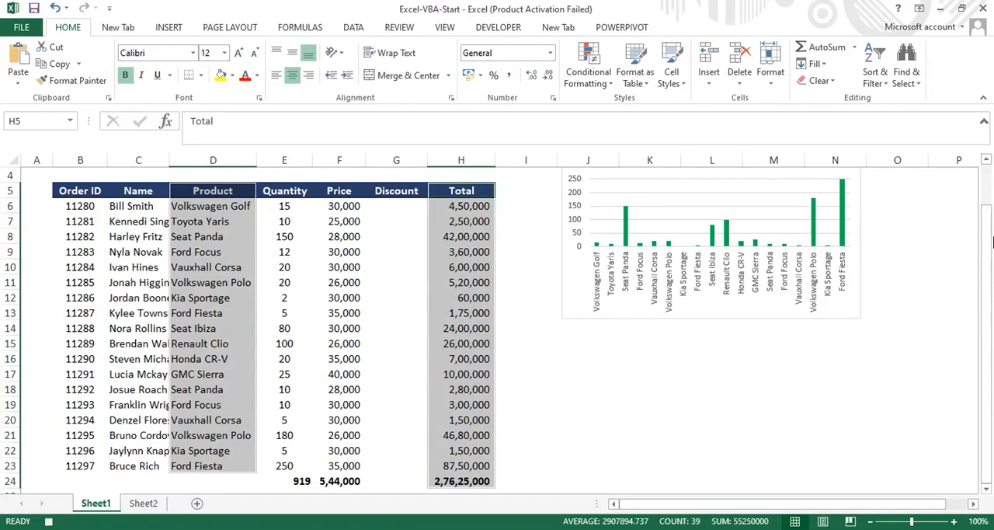
pyautogui.moveTo(993, 243); pyautogui.dragTo(990, 227)
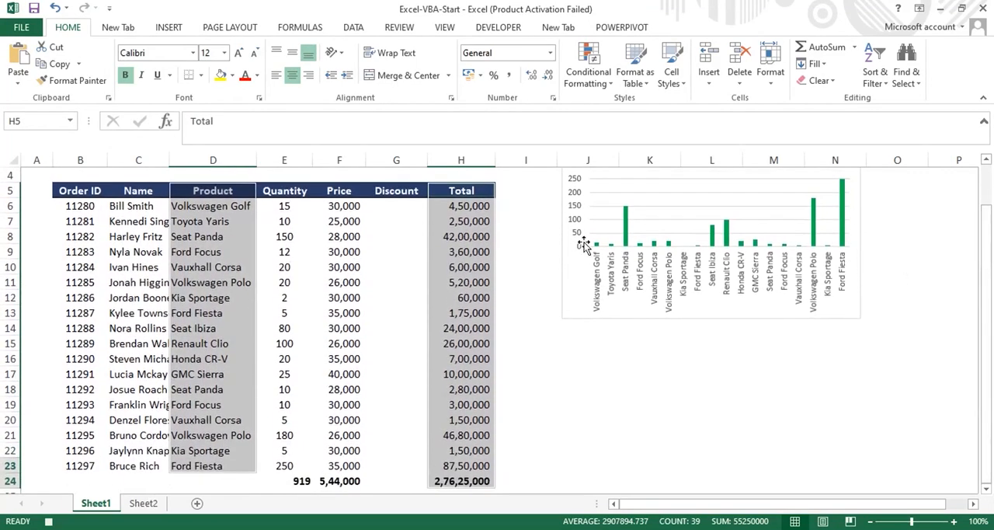
# - Stop recording the macro and switch to Sheet2
pyautogui.click(498, 28)
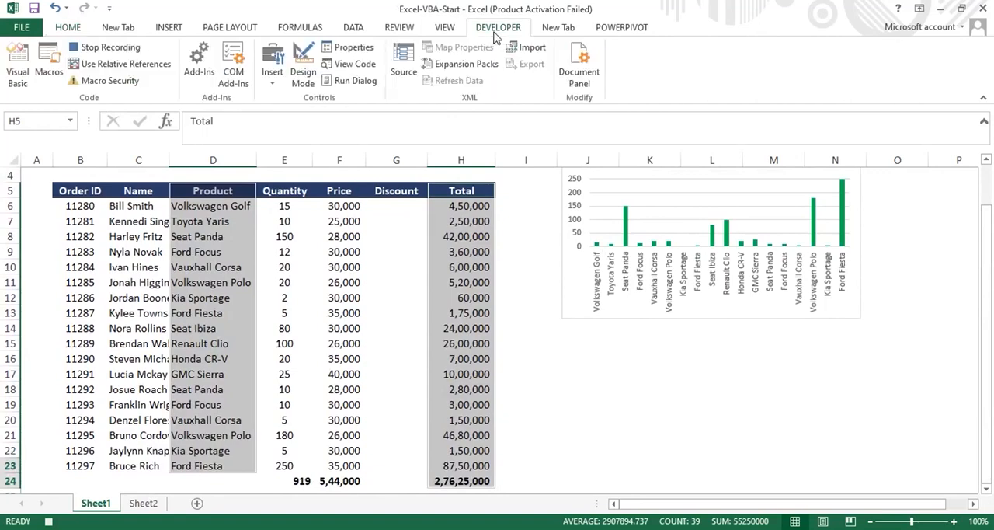
pyautogui.click(123, 48)
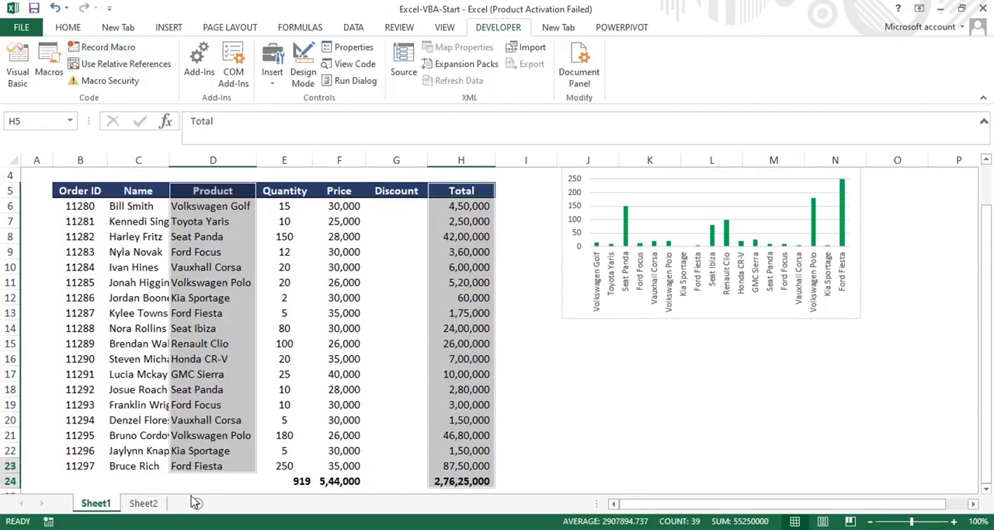
pyautogui.click(142, 504)
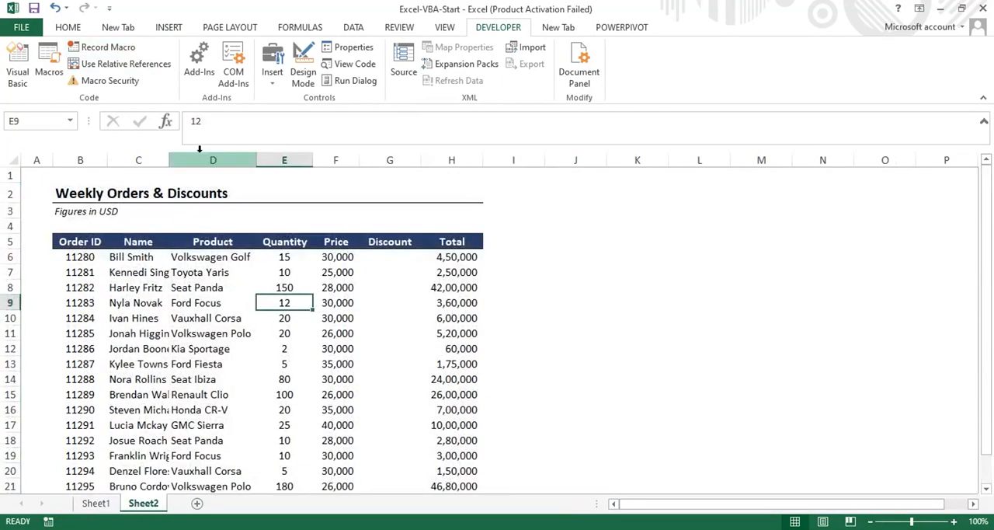
pyautogui.click(500, 235)
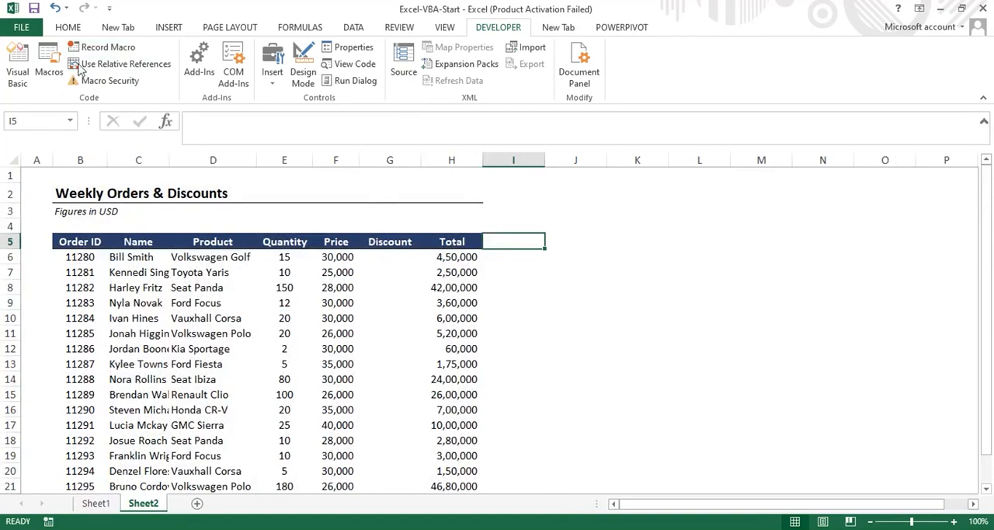
pyautogui.click(49, 62)
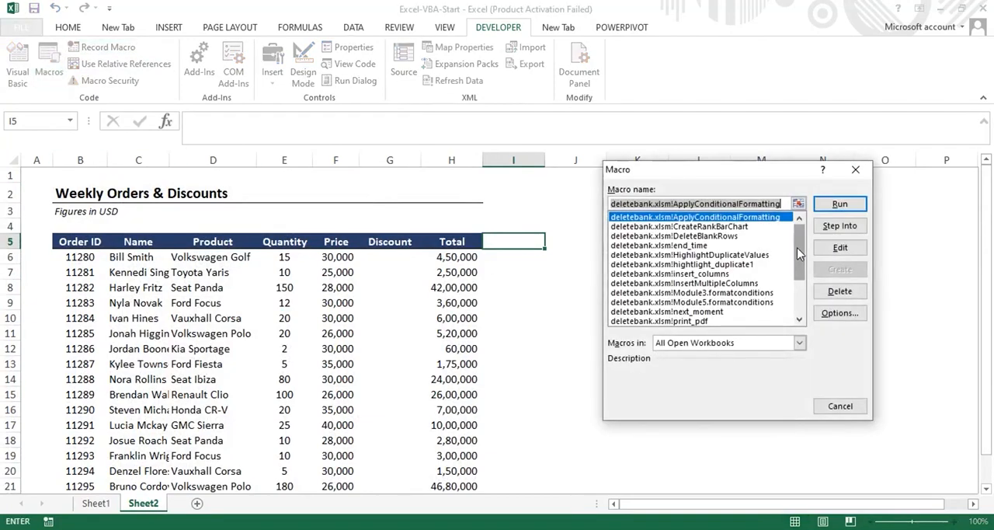
pyautogui.moveTo(799, 257); pyautogui.dragTo(812, 315)
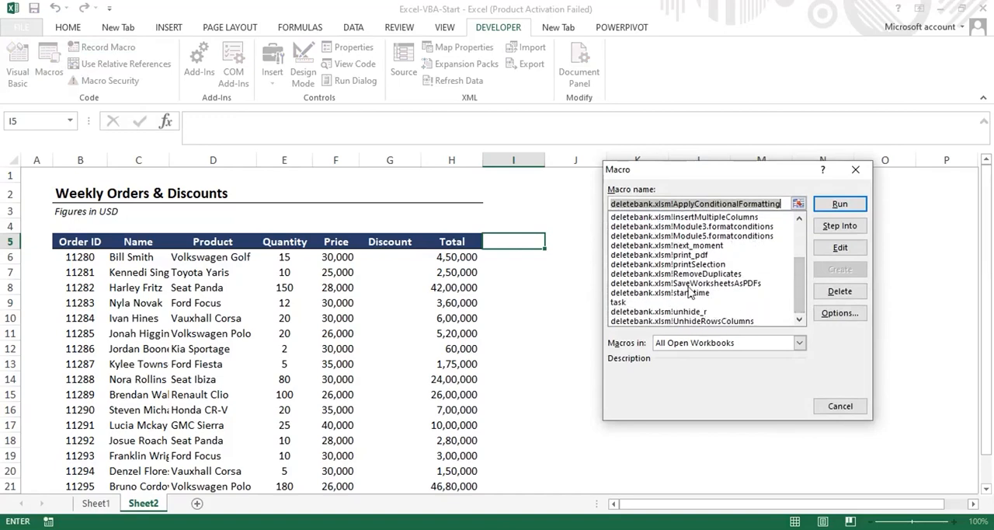
pyautogui.click(856, 170)
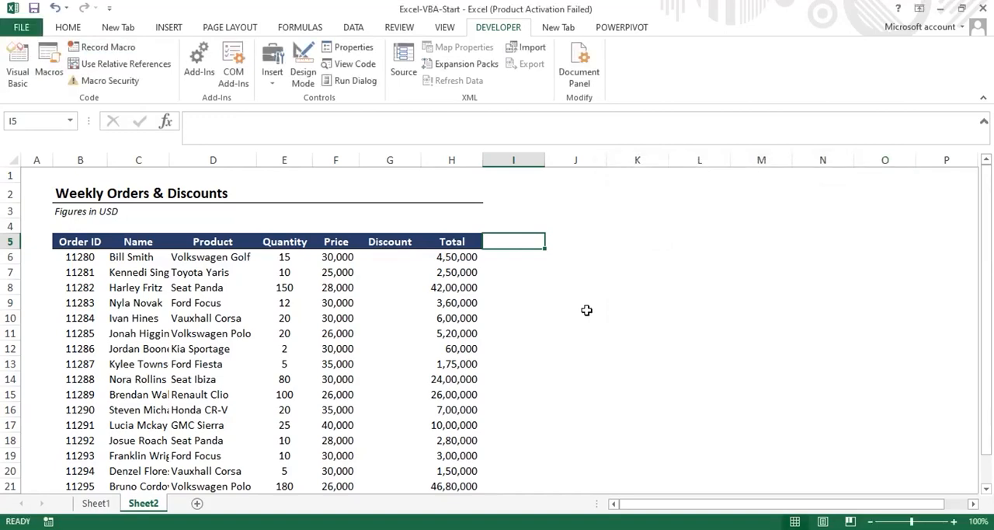
# - Select the empty cell J10 beside the Sheet2 table and run the recorded macro named task
pyautogui.click(586, 310)
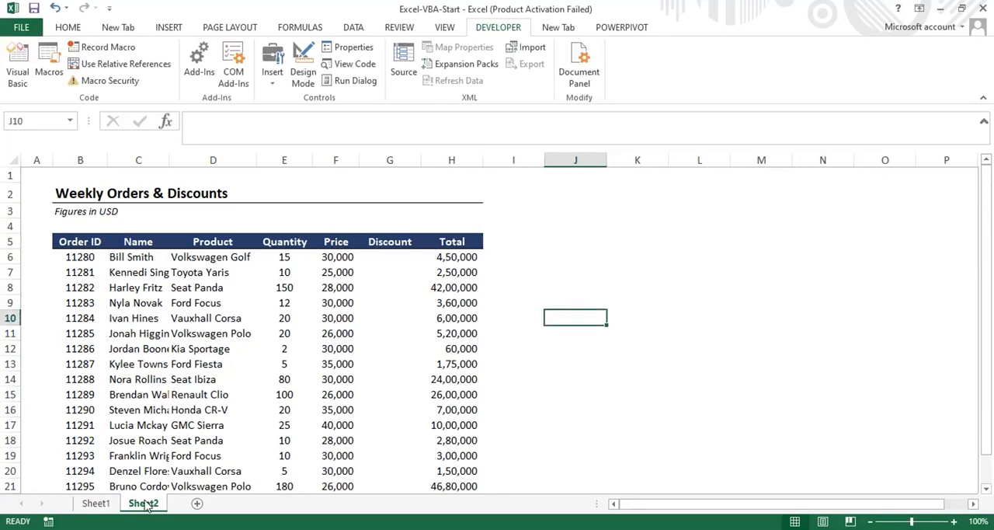
pyautogui.click(48, 64)
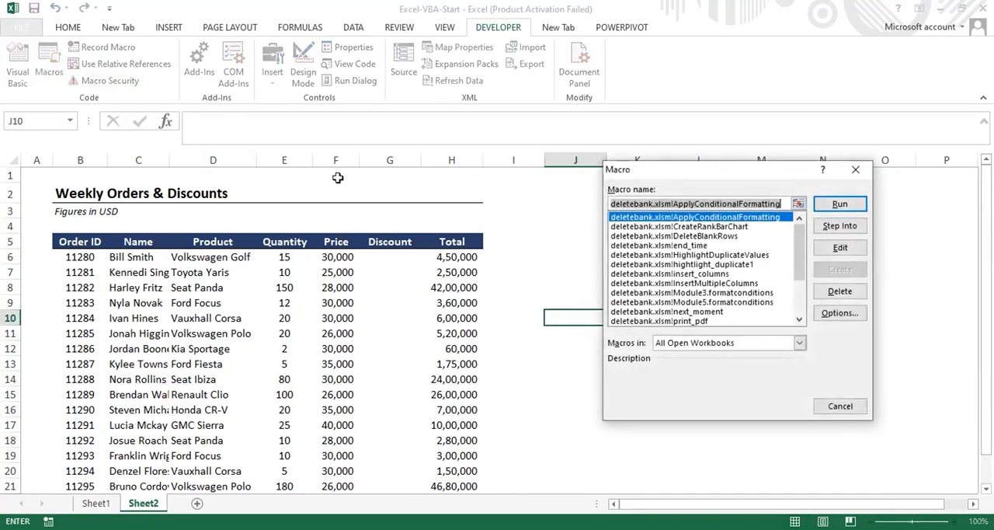
pyautogui.scroll(-3, 800, 252)
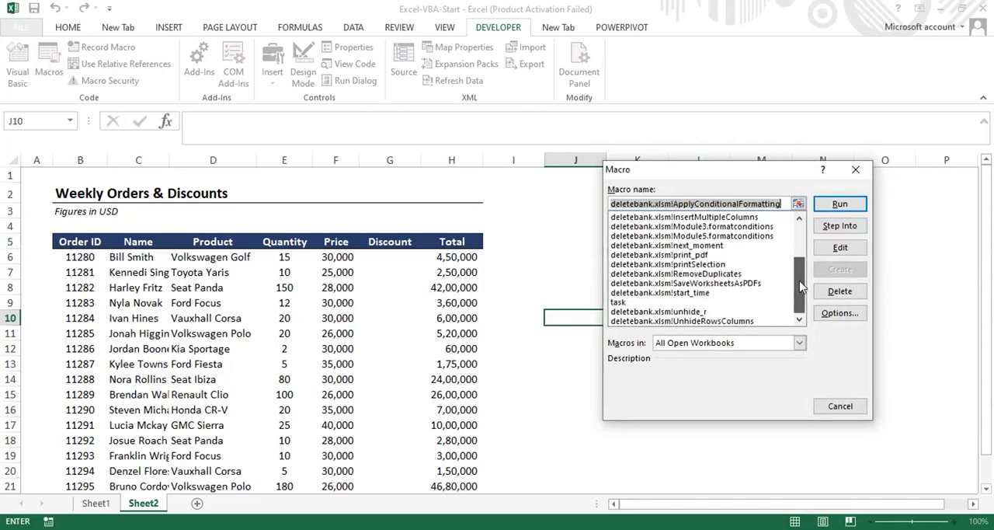
pyautogui.click(620, 302)
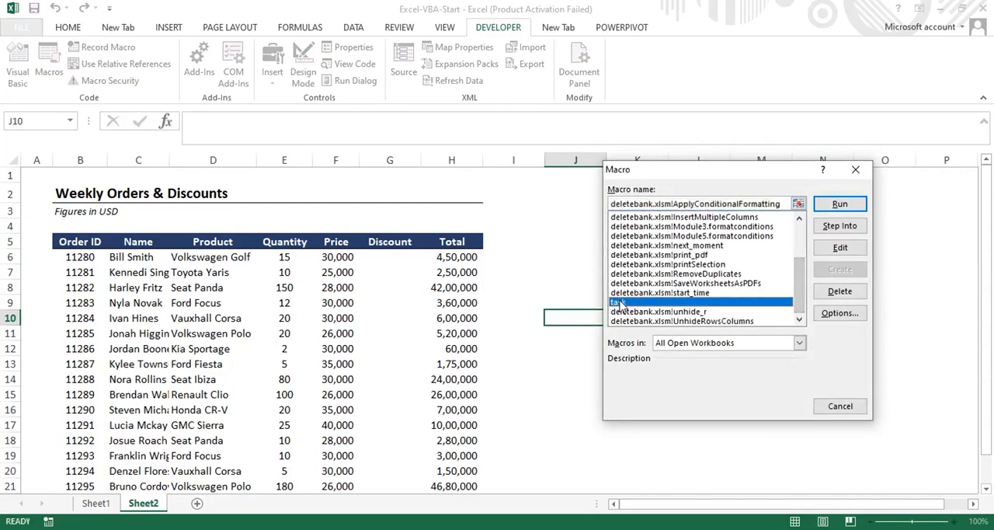
pyautogui.click(840, 204)
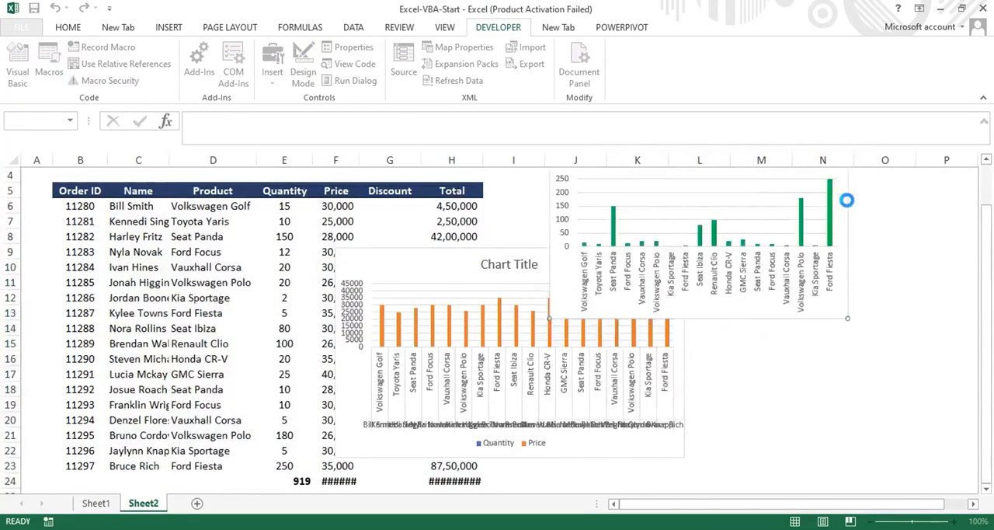